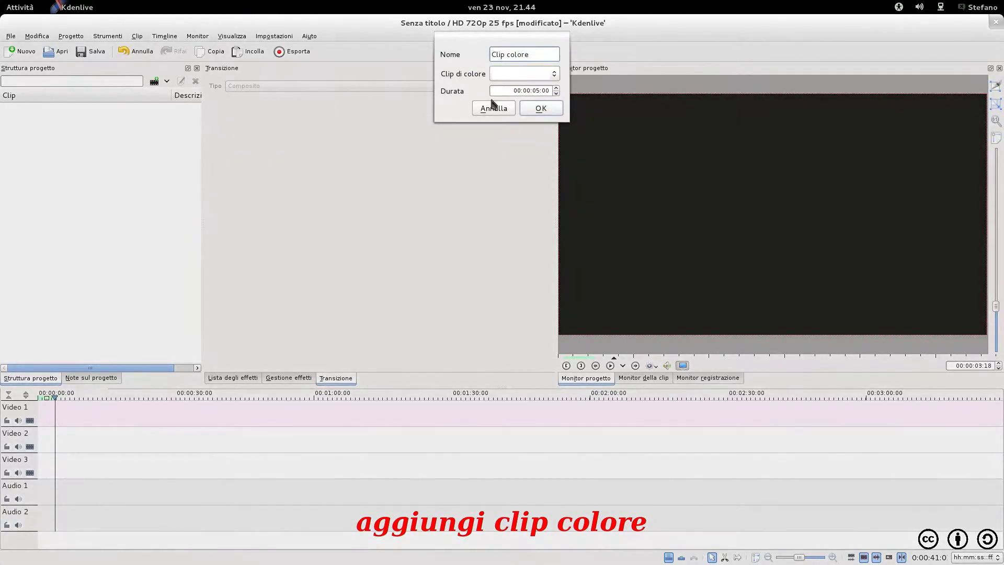
Create a light orange 5-second colour clip and place it at the start of the Video 2 track.
{"action": "left_click", "coordinate": [507, 74]}
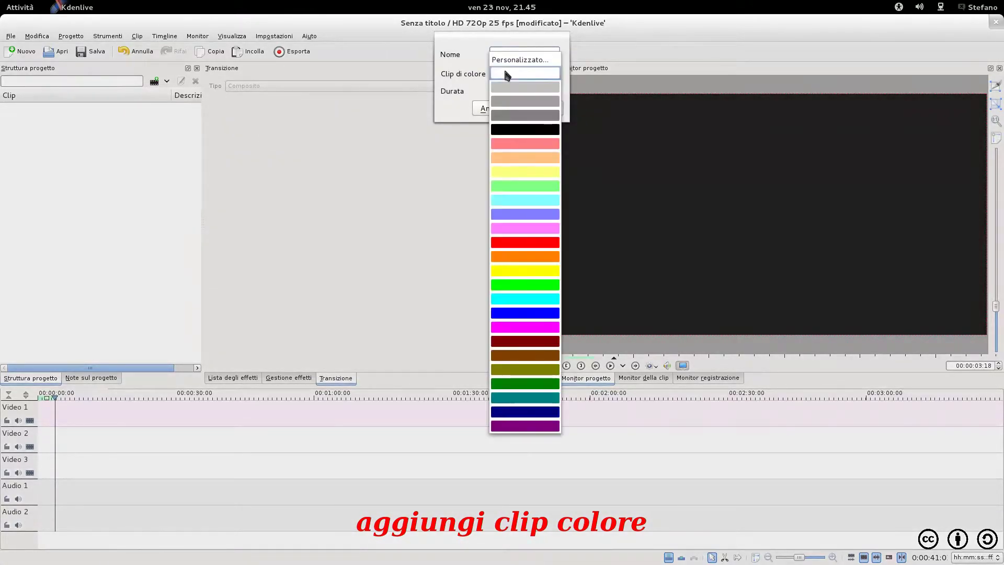
{"action": "left_click", "coordinate": [522, 159]}
{"action": "left_click", "coordinate": [539, 108]}
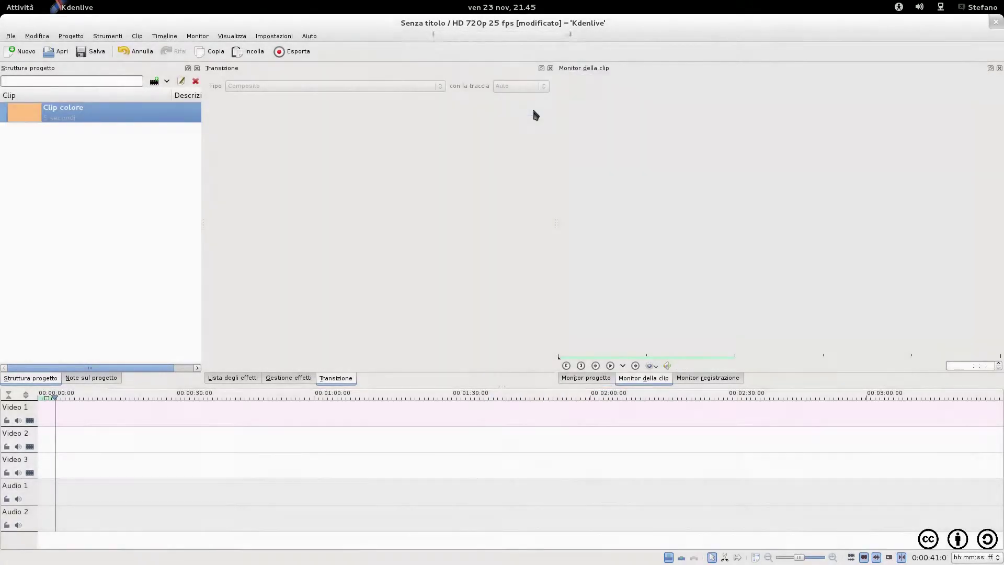
{"action": "left_click_drag", "start_coordinate": [55, 116], "coordinate": [47, 443]}
{"action": "scroll", "coordinate": [48, 443], "scroll_direction": "up", "scroll_amount": 4}
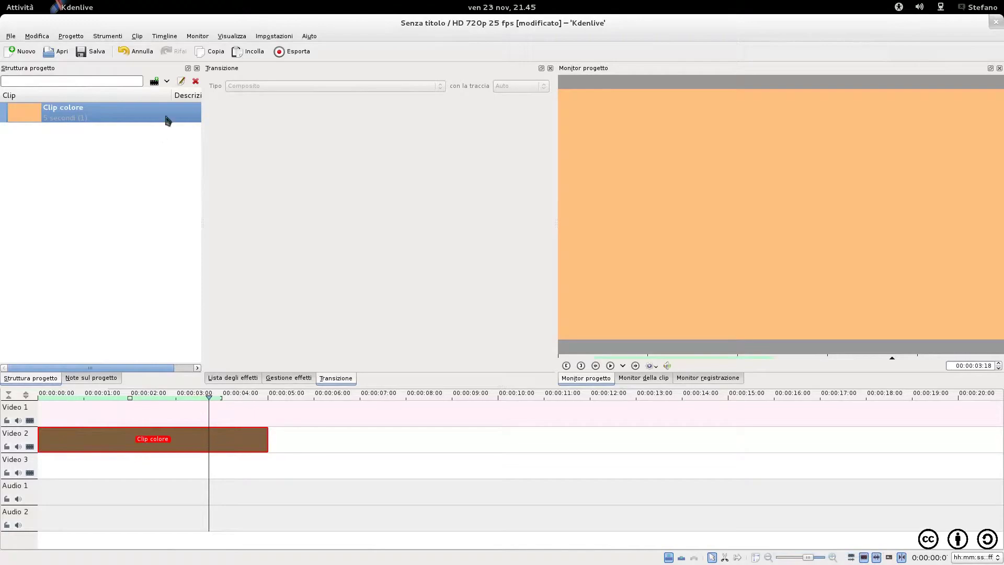
Start a new title clip with the text KDENLIVE and centre it horizontally and vertically in the frame.
{"action": "left_click", "coordinate": [167, 81]}
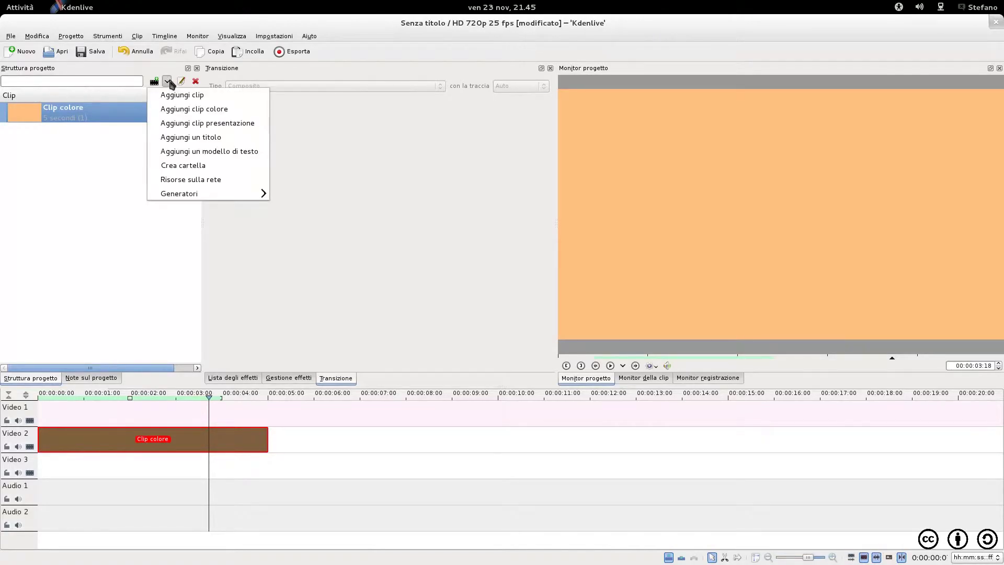
{"action": "left_click", "coordinate": [186, 138]}
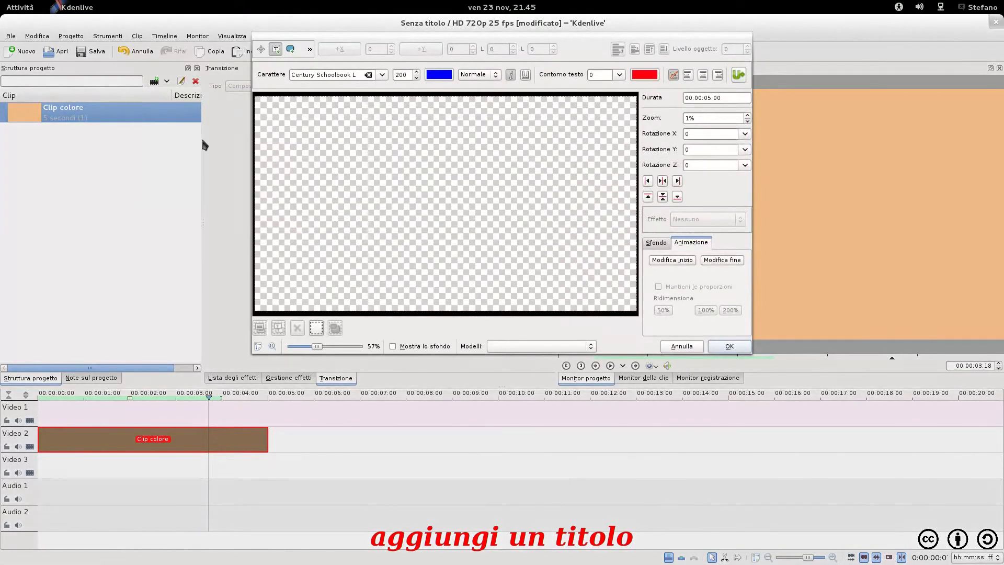
{"action": "left_click", "coordinate": [296, 201]}
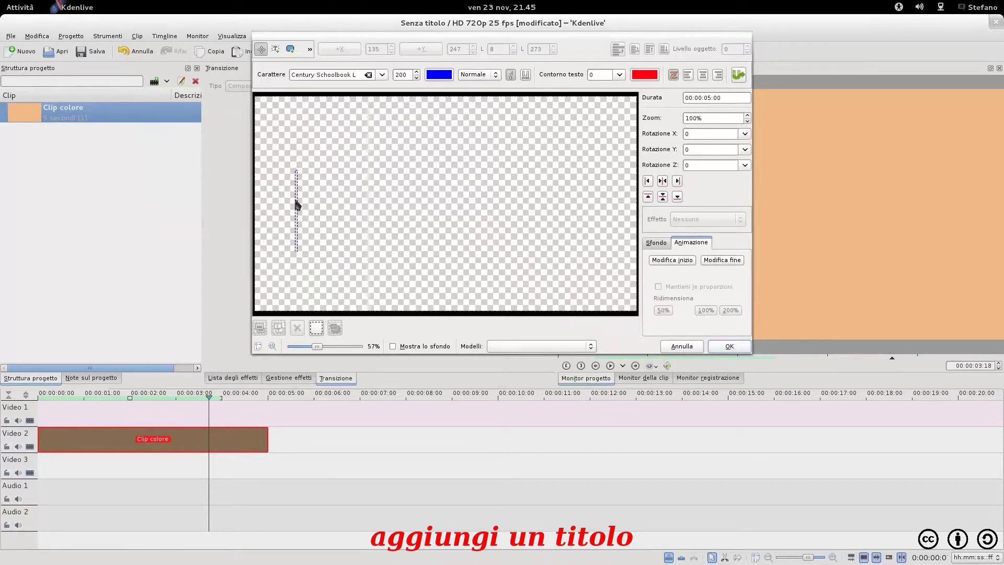
{"action": "type", "text": "KDENLIVE"}
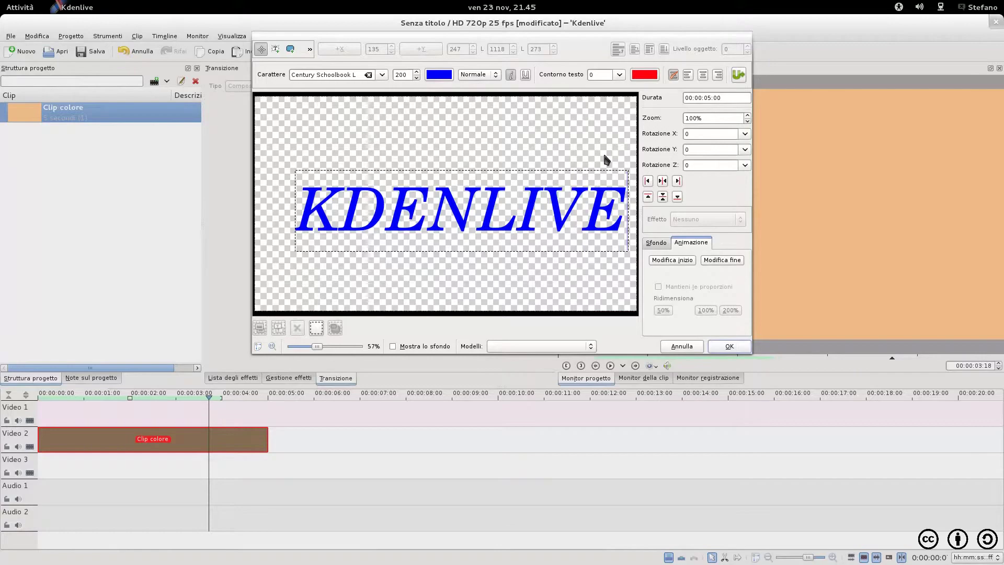
{"action": "left_click", "coordinate": [662, 180]}
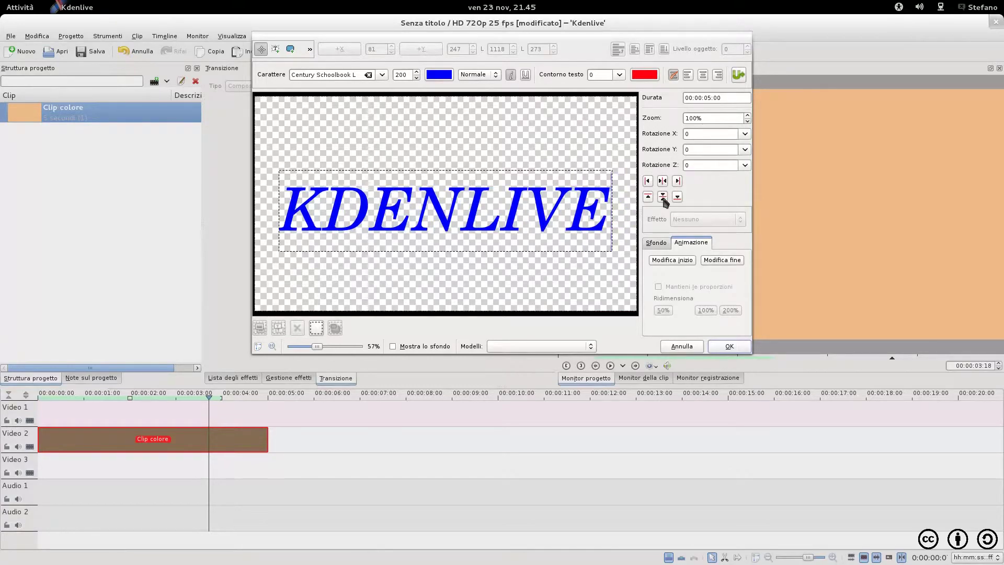
{"action": "left_click", "coordinate": [662, 196]}
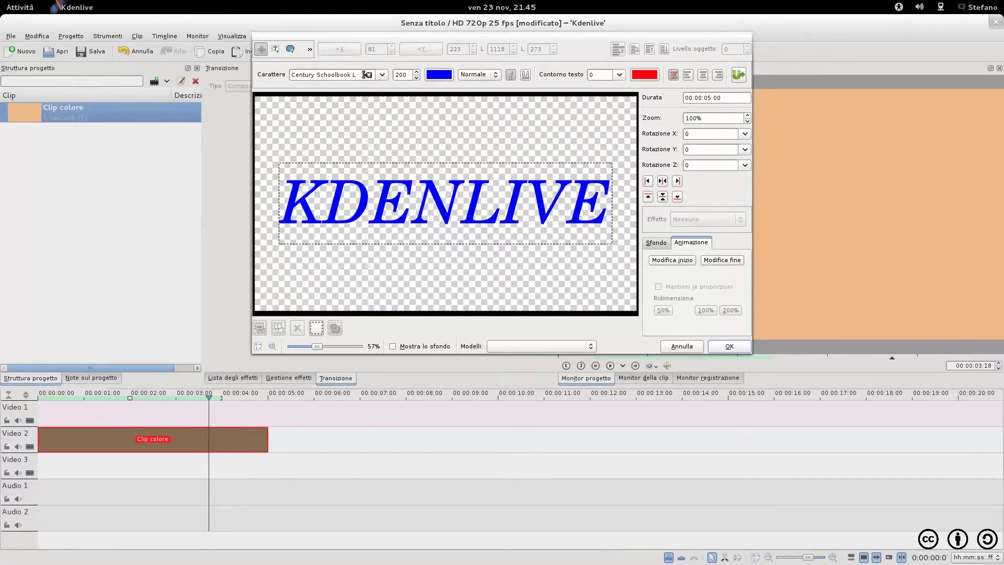
Try other fonts on the title, such as Senza grazie and Bitstream Charter, and return to Century Schoolbook L.
{"action": "left_click", "coordinate": [367, 74]}
{"action": "type", "text": "Cantarell"}
{"action": "scroll", "coordinate": [367, 75], "scroll_direction": "down", "scroll_amount": 4}
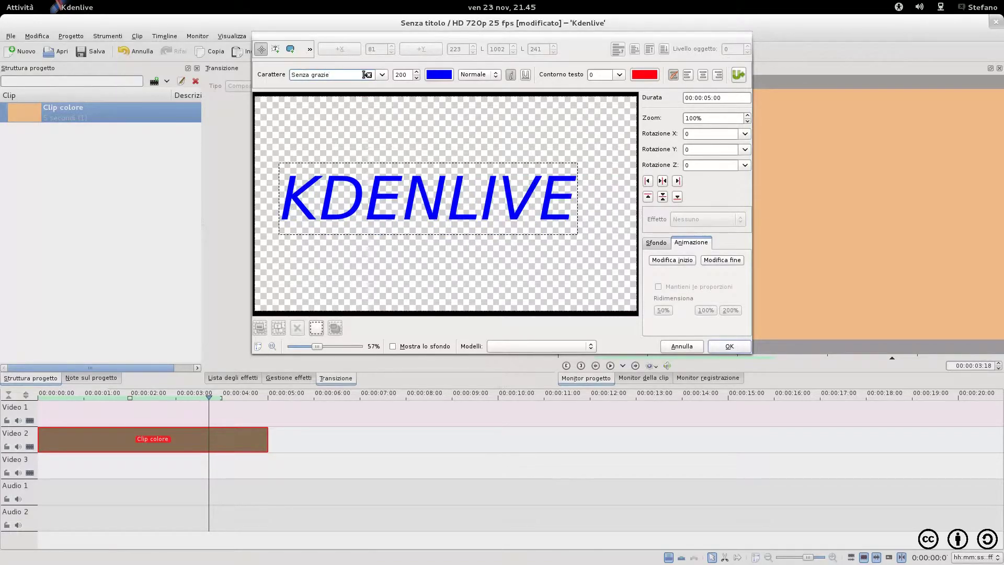
{"action": "scroll", "coordinate": [367, 74], "scroll_direction": "down", "scroll_amount": 3}
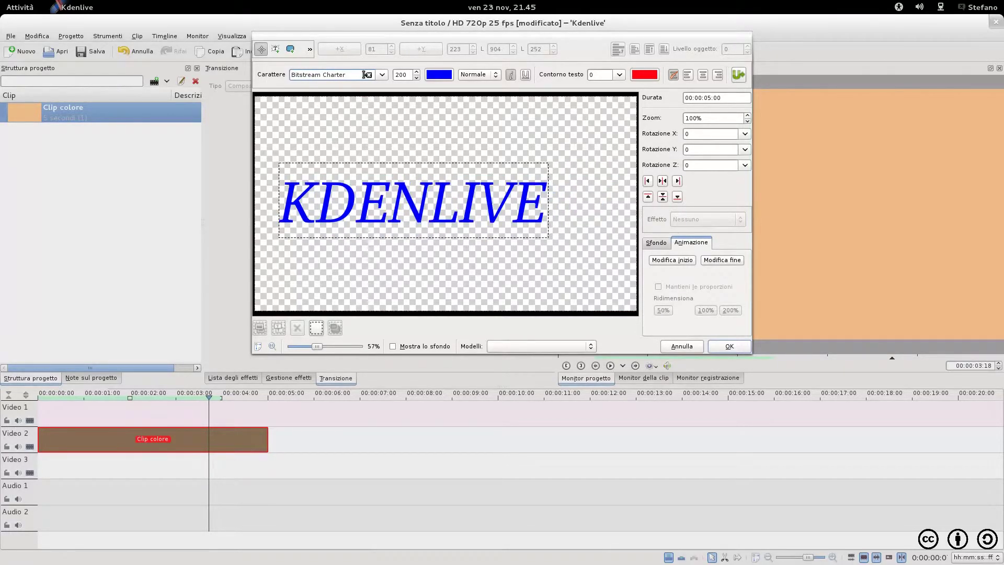
{"action": "scroll", "coordinate": [367, 74], "scroll_direction": "down", "scroll_amount": 2}
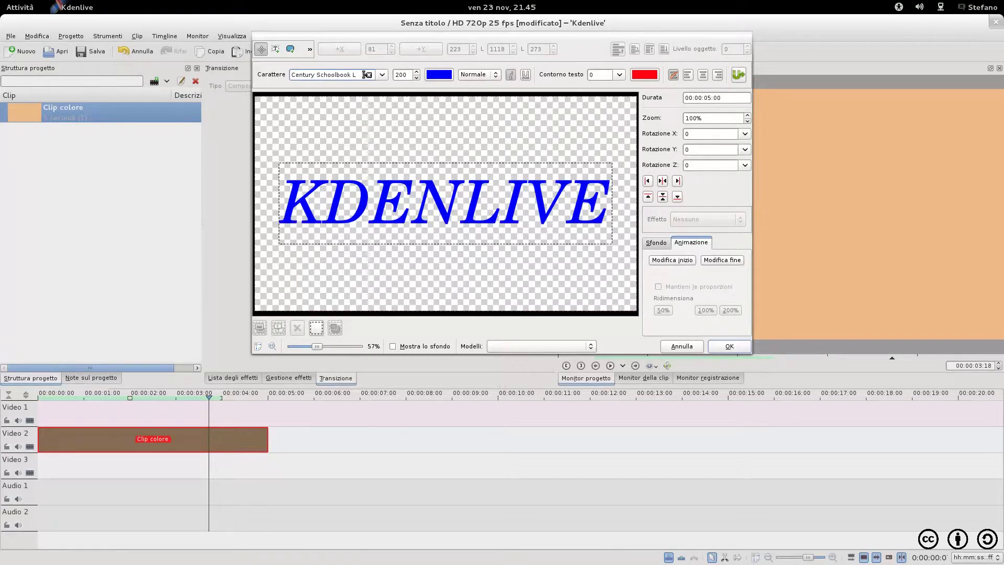
Try the pinkish-red colour #F90060 on the title text.
{"action": "left_click", "coordinate": [440, 74]}
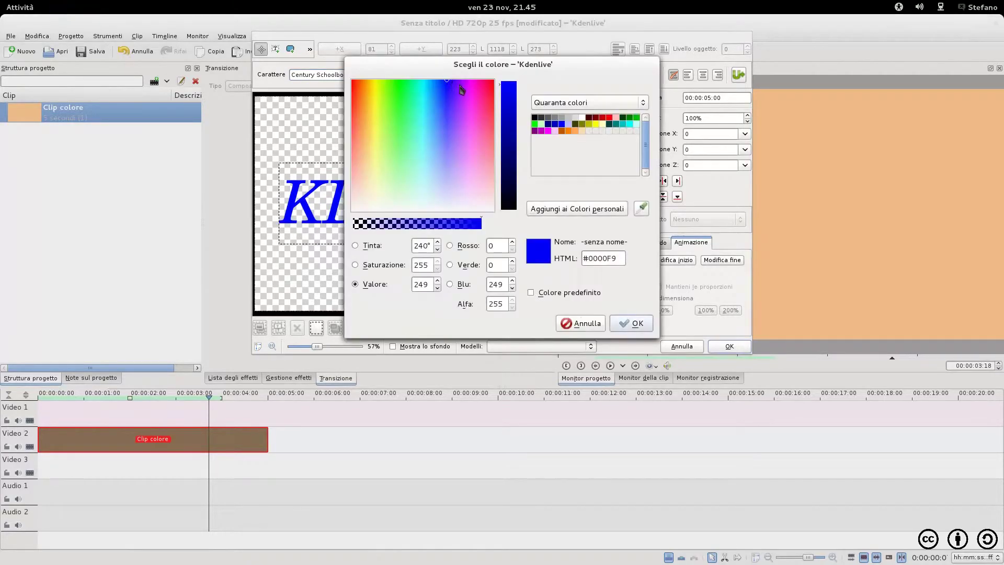
{"action": "left_click", "coordinate": [487, 85]}
{"action": "left_click", "coordinate": [634, 324]}
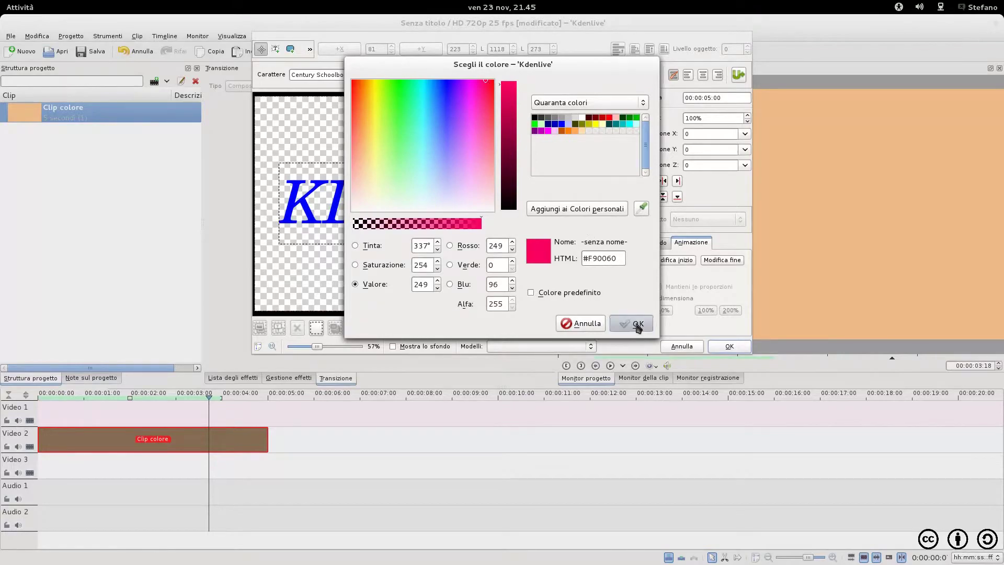
Set the title's text colour to blue #0004F9.
{"action": "left_click", "coordinate": [440, 74]}
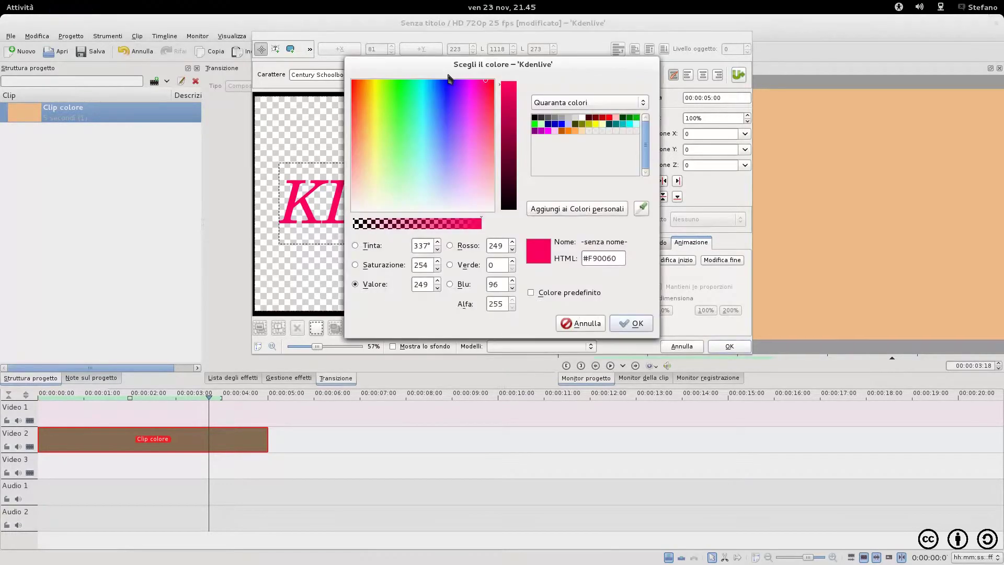
{"action": "left_click", "coordinate": [448, 85]}
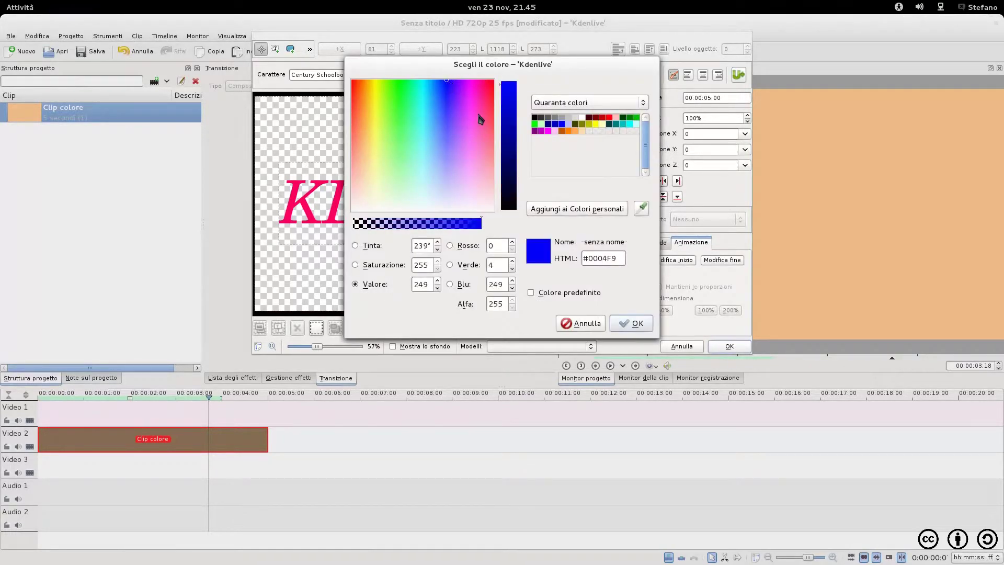
{"action": "left_click", "coordinate": [641, 324]}
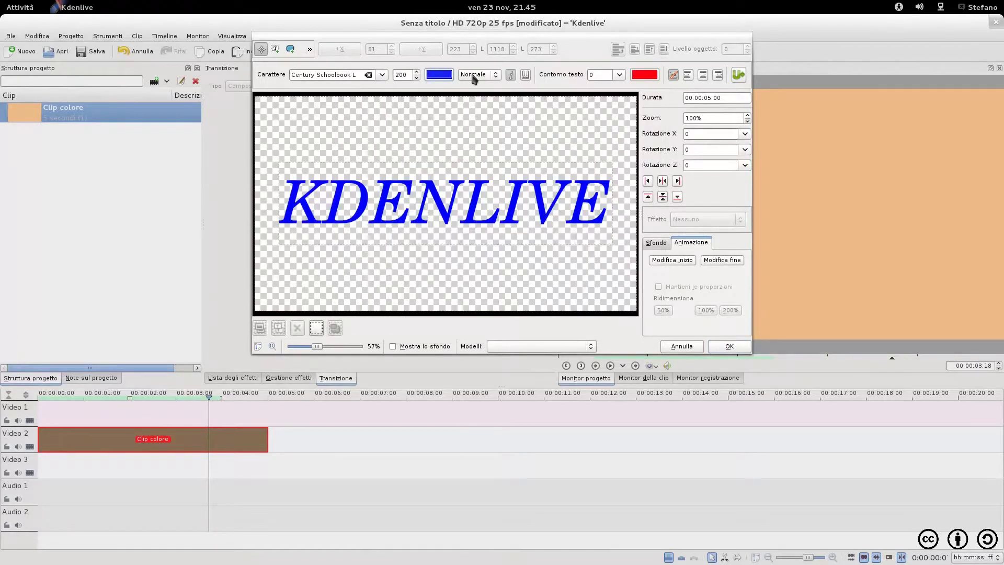
Try bold weight and toggle italic and underline on the title text, restoring the original style each time.
{"action": "left_click", "coordinate": [477, 74]}
{"action": "left_click", "coordinate": [472, 100]}
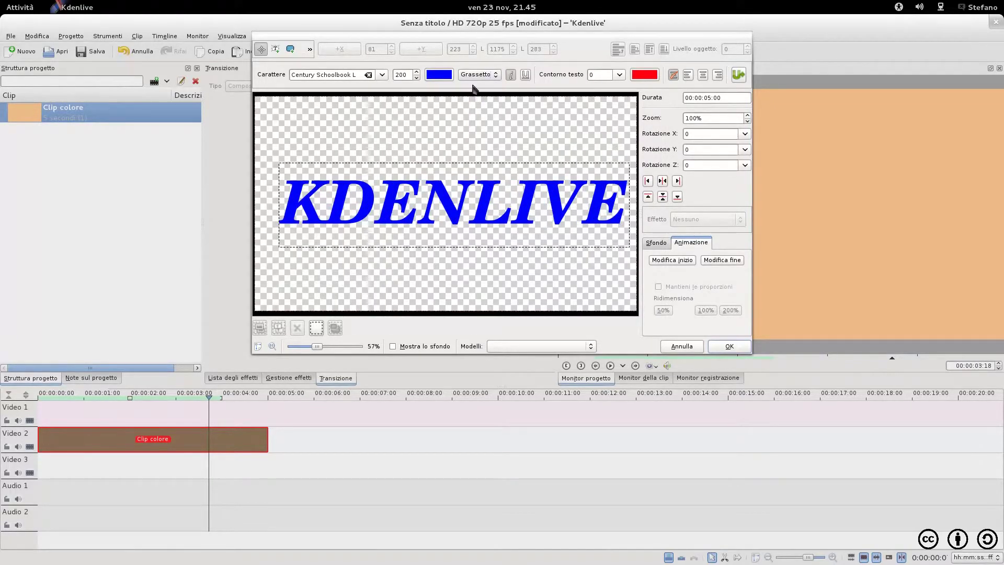
{"action": "left_click", "coordinate": [477, 75]}
{"action": "left_click", "coordinate": [470, 46]}
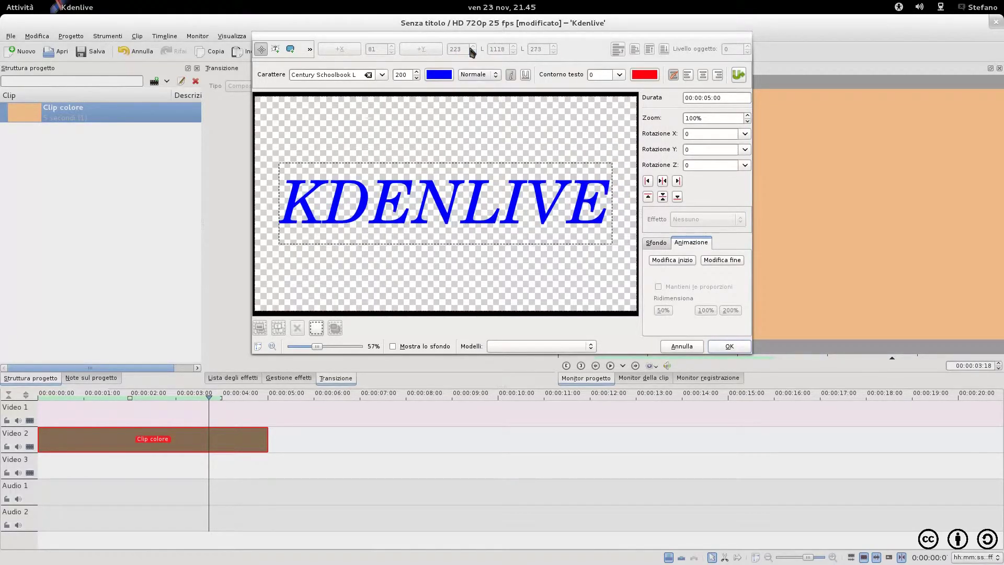
{"action": "left_click", "coordinate": [510, 75]}
{"action": "left_click", "coordinate": [511, 74]}
{"action": "left_click", "coordinate": [525, 75]}
{"action": "left_click", "coordinate": [525, 75]}
Give the KDENLIVE text a red outline of width 28 and save the title clip to the project.
{"action": "left_click", "coordinate": [619, 75]}
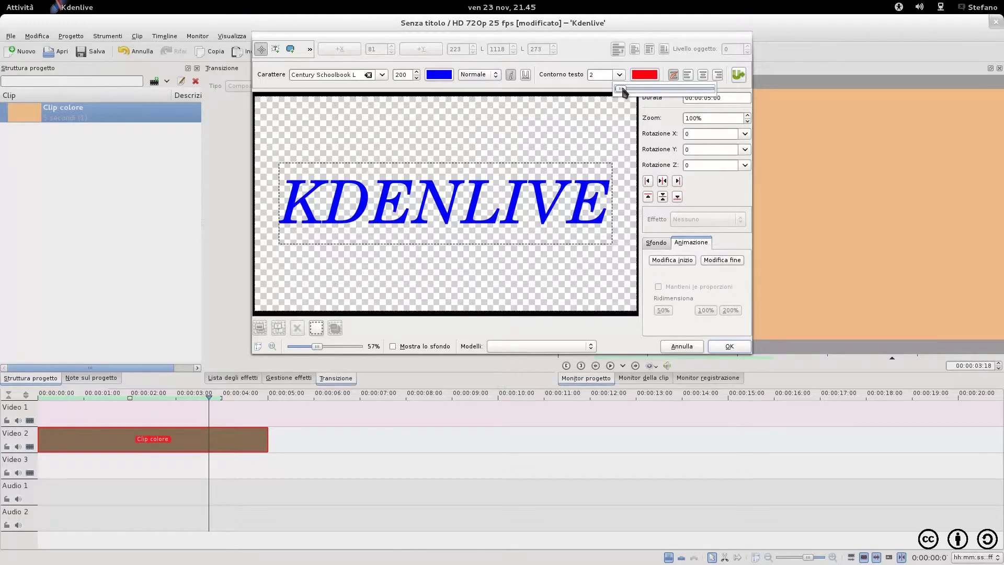
{"action": "mouse_move", "coordinate": [623, 92]}
{"action": "left_mouse_down"}
{"action": "mouse_move", "coordinate": [674, 95]}
{"action": "mouse_move", "coordinate": [636, 93]}
{"action": "left_mouse_up"}
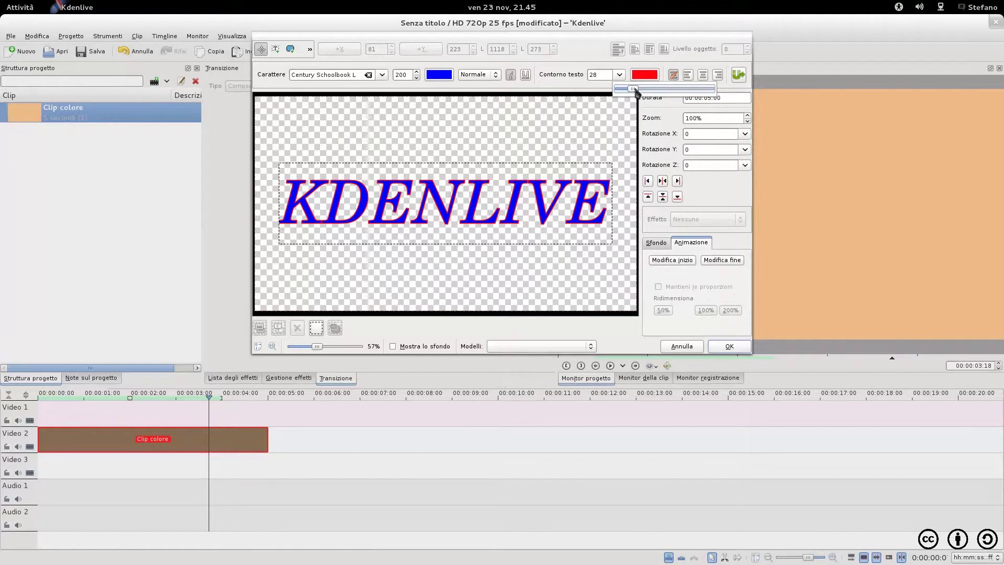
{"action": "left_click", "coordinate": [591, 127]}
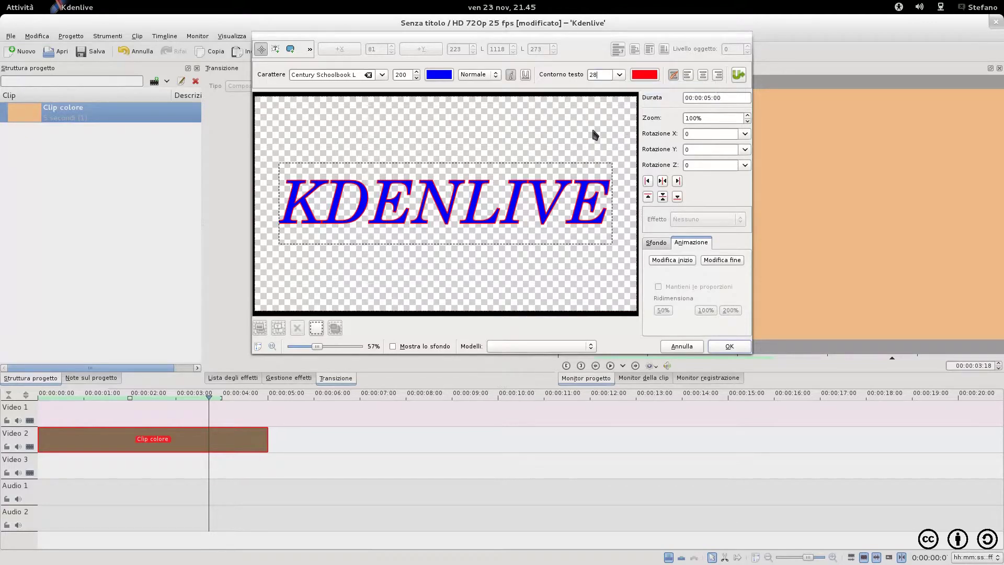
{"action": "left_click", "coordinate": [729, 348]}
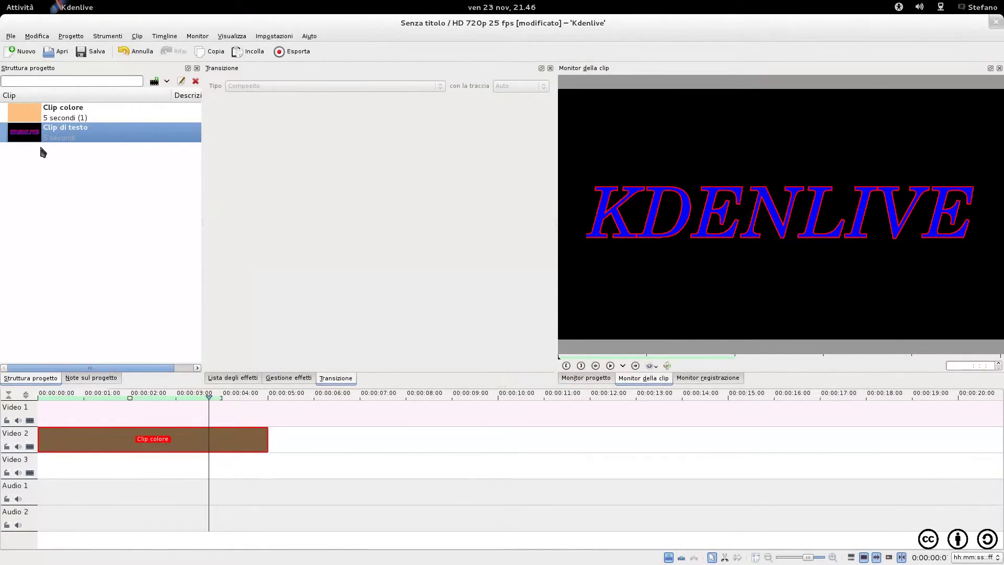
Place the title clip at the start of Video 1 with a Composito transition over the colour clip, and play the result.
{"action": "left_click_drag", "start_coordinate": [38, 134], "coordinate": [65, 425]}
{"action": "left_click", "coordinate": [69, 471]}
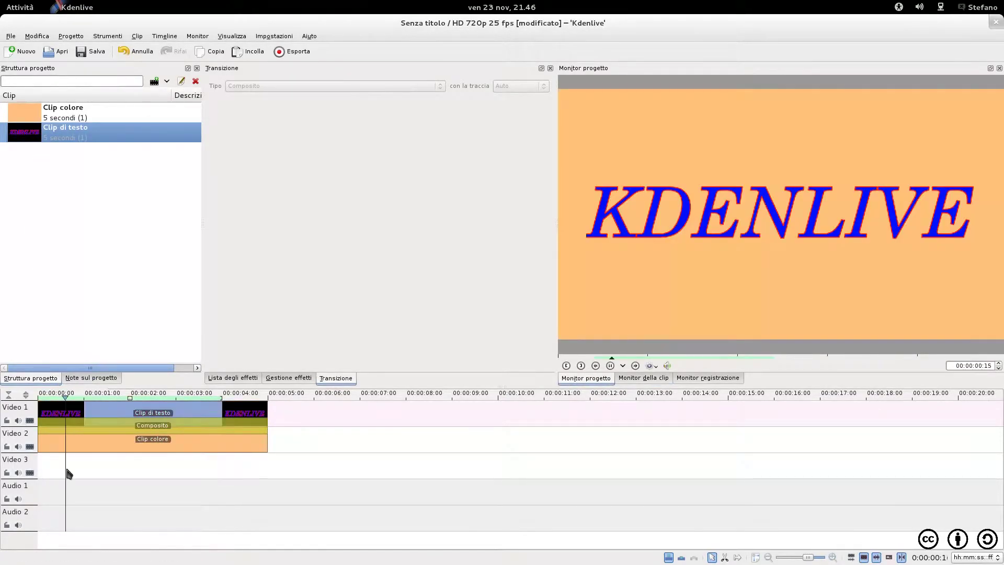
{"action": "key", "text": "space"}
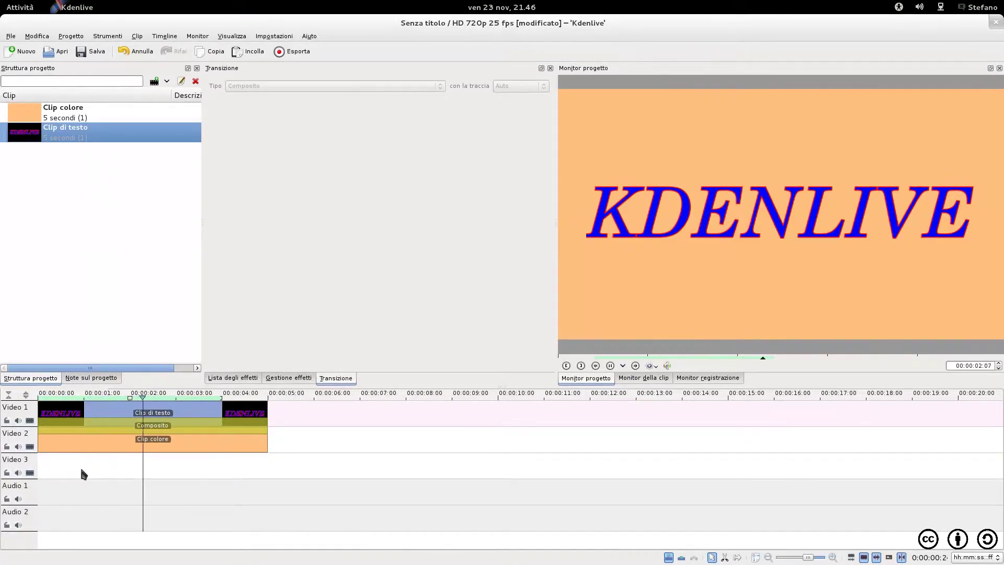
Edit the title clip to give its KDENLIVE text the Macchina da scrivere effect, and play the timeline from the start.
{"action": "left_click", "coordinate": [88, 138]}
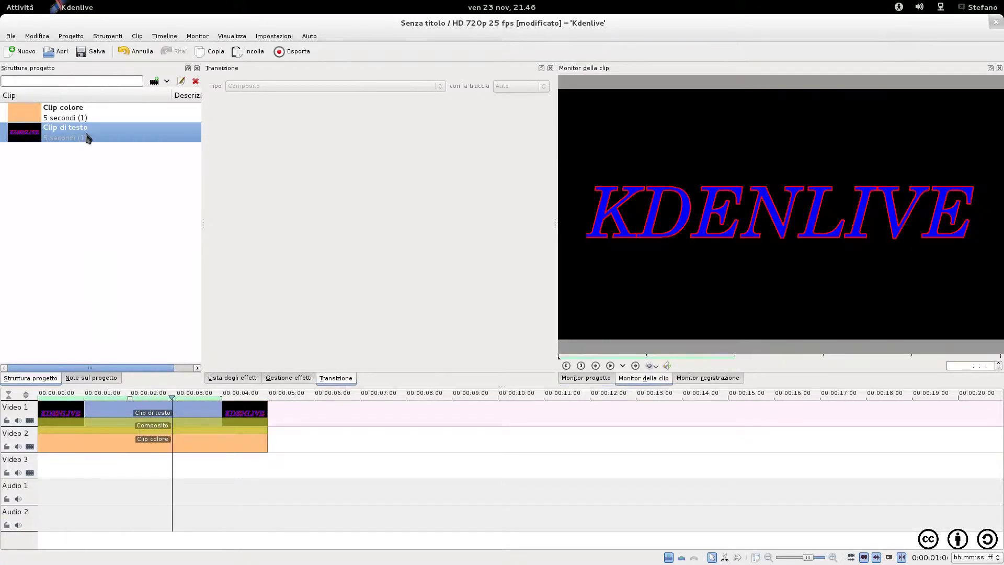
{"action": "left_click", "coordinate": [181, 82]}
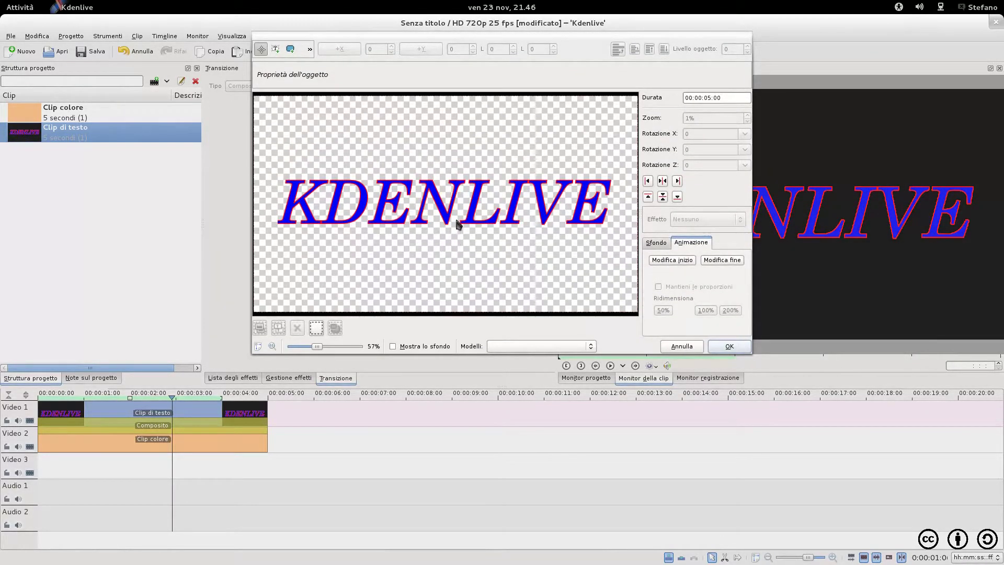
{"action": "left_click", "coordinate": [451, 216]}
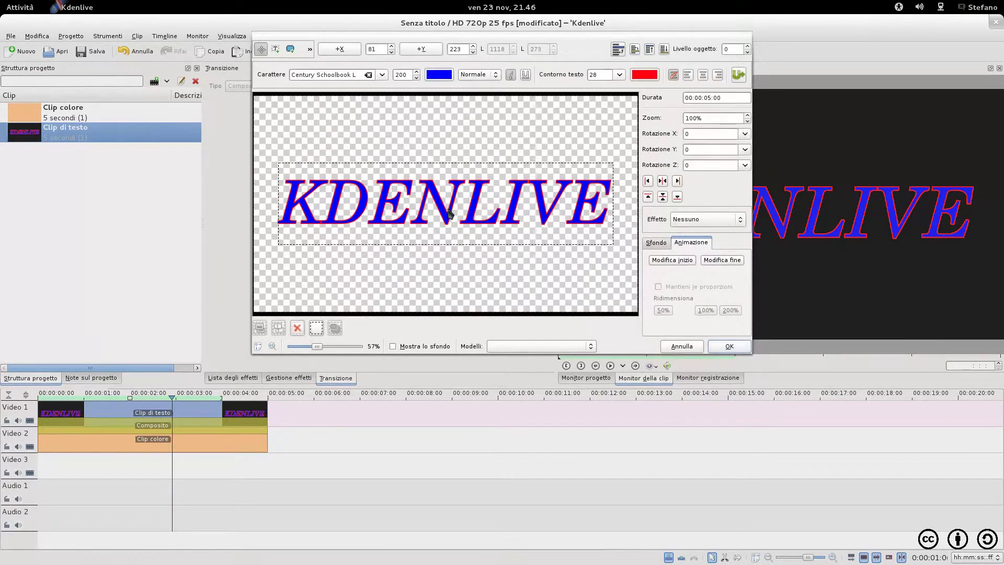
{"action": "left_click", "coordinate": [696, 222]}
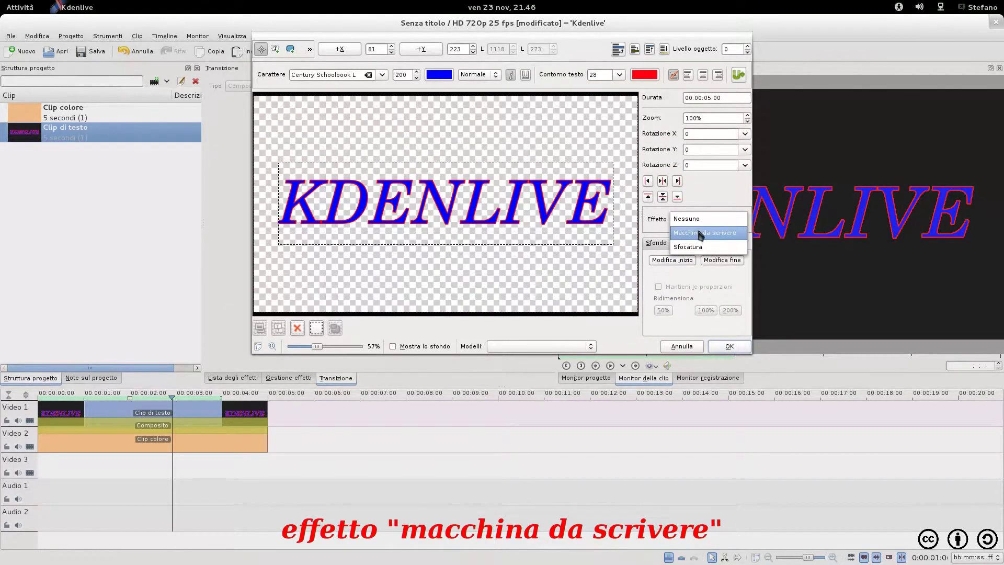
{"action": "left_click", "coordinate": [700, 239]}
{"action": "left_click", "coordinate": [729, 386]}
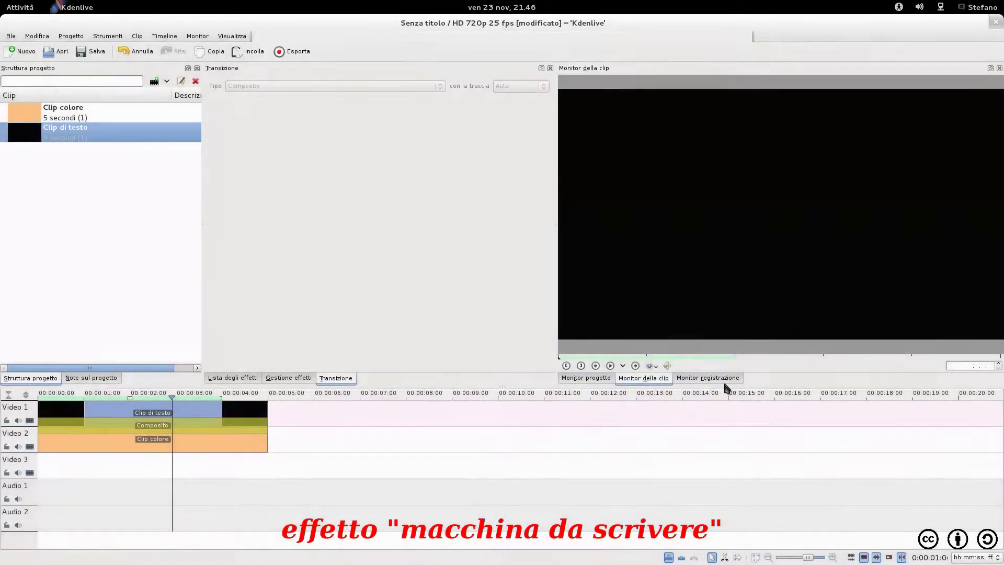
{"action": "key", "text": "Home"}
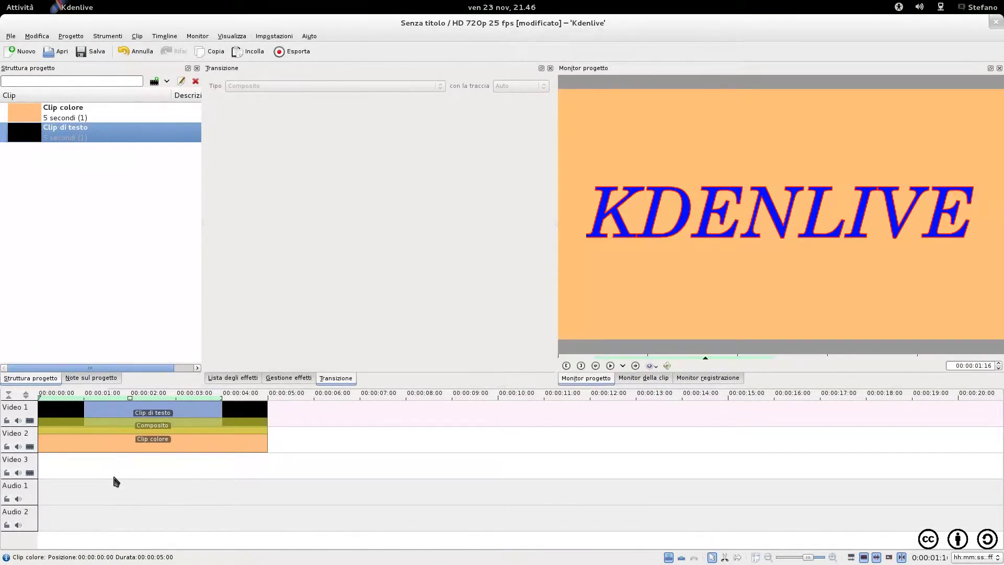
{"action": "key", "text": "space"}
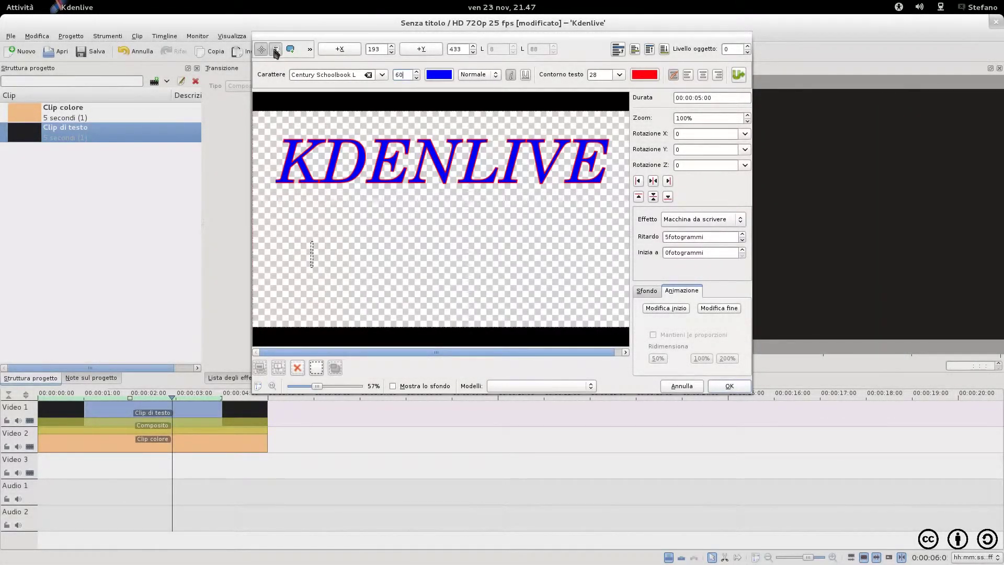
Add a subtitle text reading NON-LINEAR VIDEO EDITOR on three lines beneath the KDENLIVE title.
{"action": "left_click", "coordinate": [276, 50]}
{"action": "left_click", "coordinate": [314, 215]}
{"action": "type", "text": "NON"}
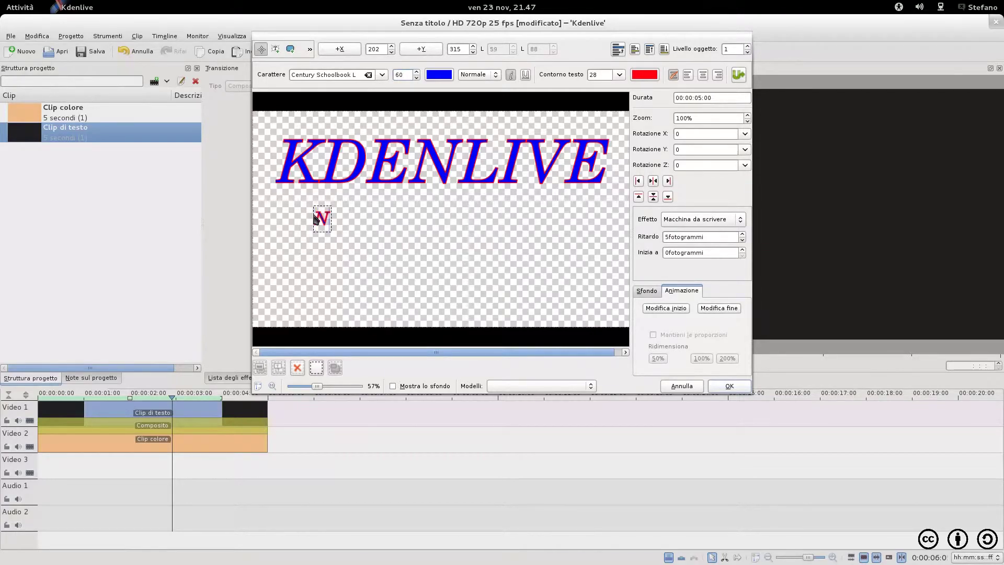
{"action": "type", "text": "-LINEAR"}
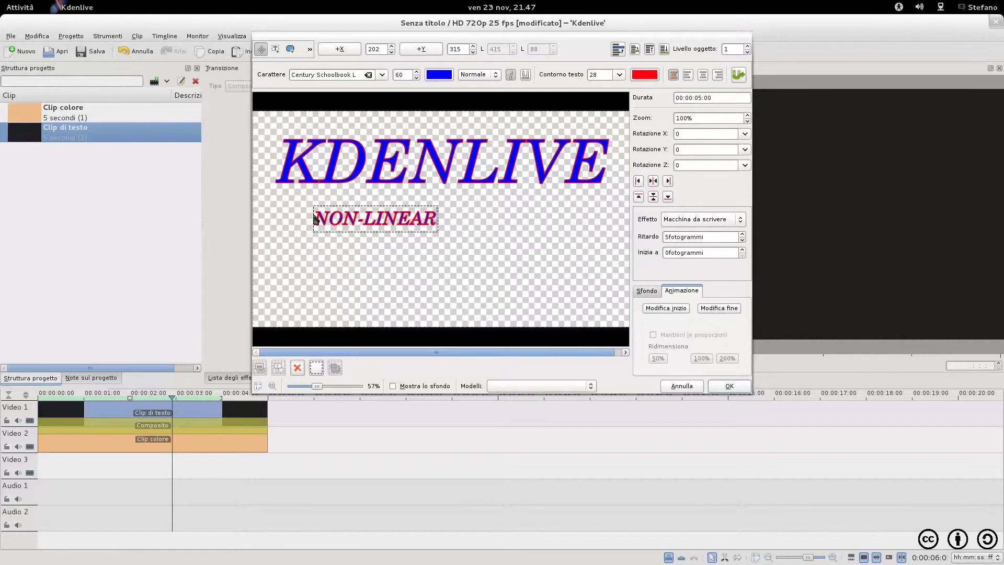
{"action": "key", "text": "Return"}
{"action": "type", "text": "VIDEO"}
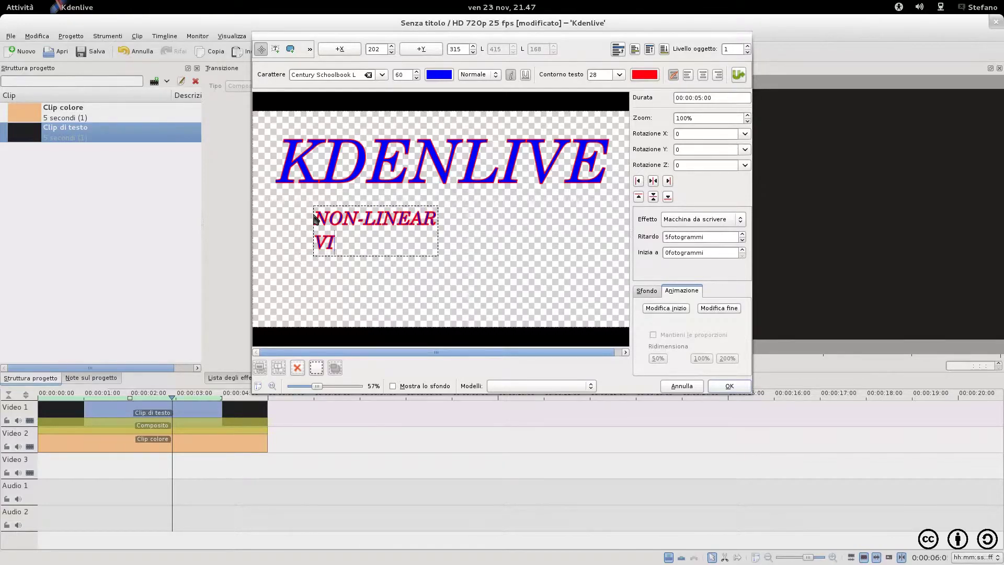
{"action": "key", "text": "Return"}
{"action": "type", "text": "EDITOR"}
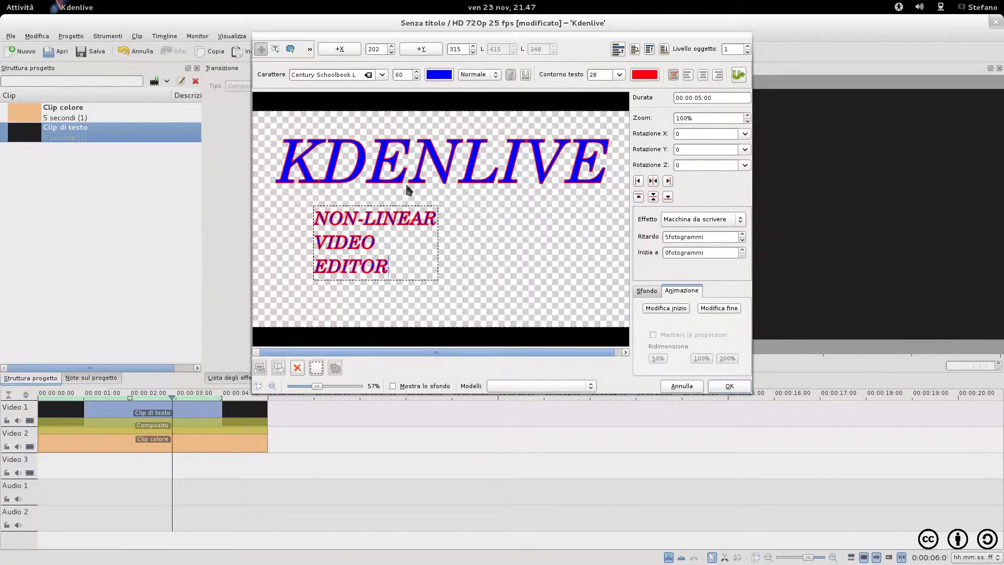
Set the subtitle's outline width to 0 and try left and right alignment before centring its three lines.
{"action": "left_click", "coordinate": [619, 75]}
{"action": "left_click_drag", "start_coordinate": [597, 89], "coordinate": [585, 90]}
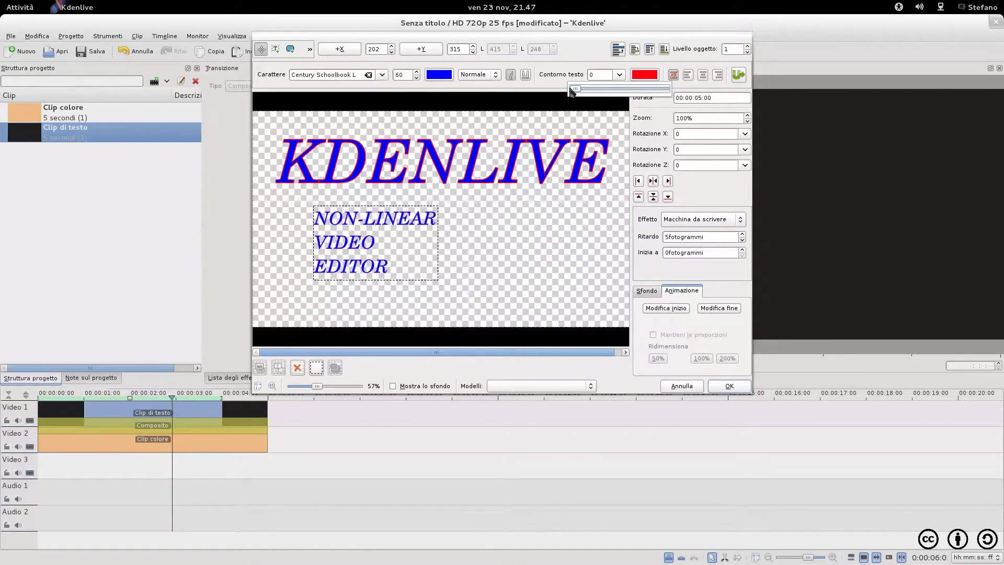
{"action": "left_click", "coordinate": [408, 265]}
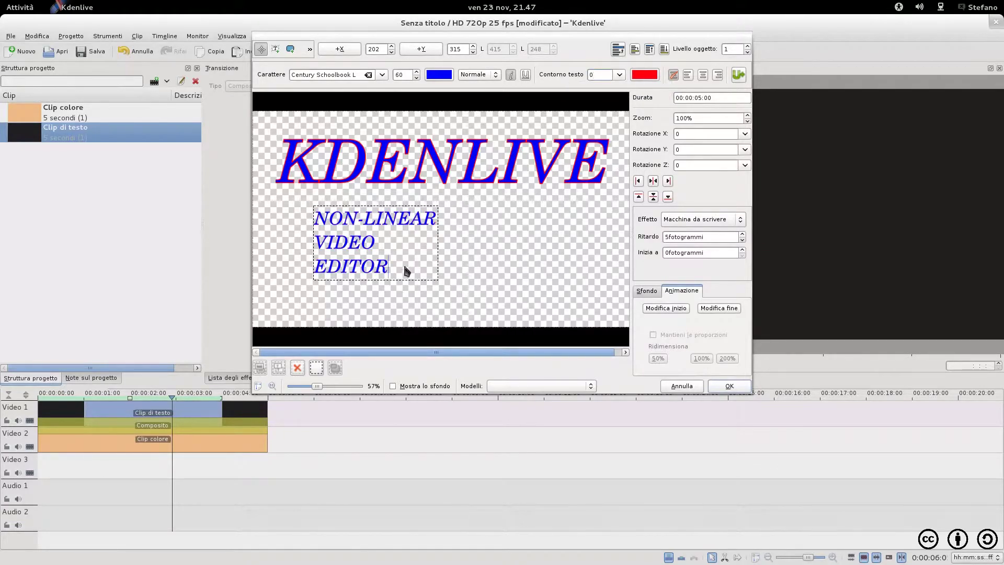
{"action": "key", "text": "ctrl+a"}
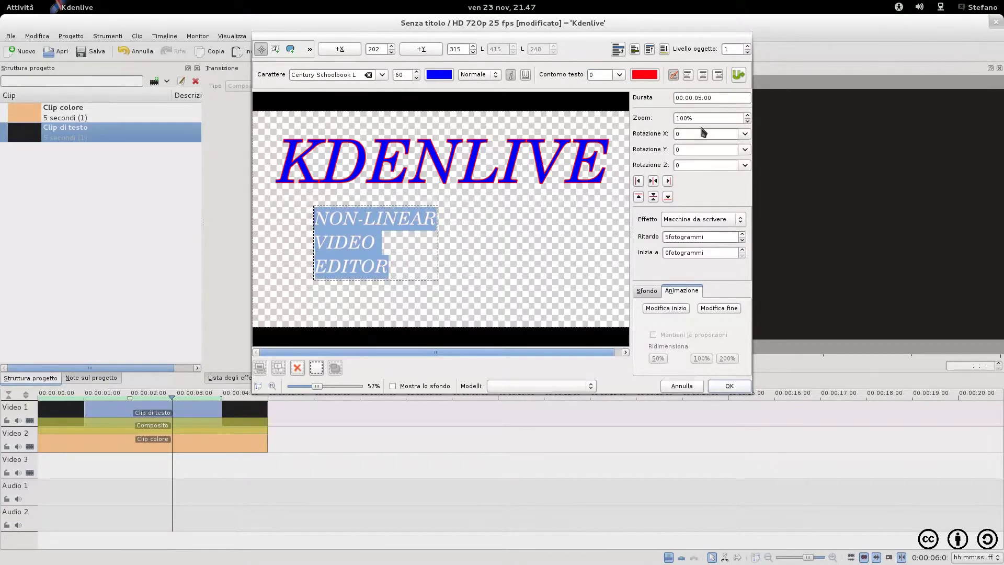
{"action": "left_click", "coordinate": [688, 76]}
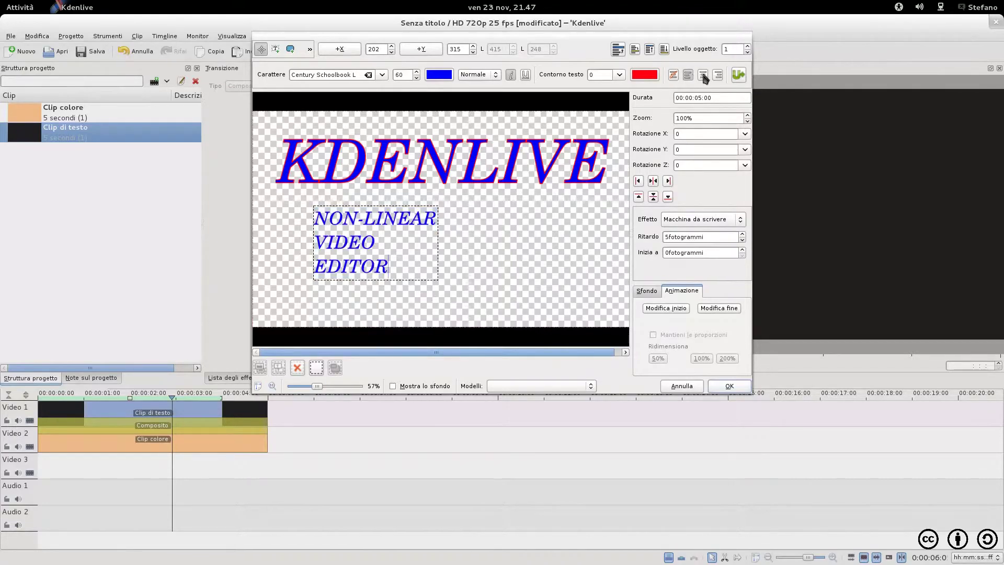
{"action": "left_click", "coordinate": [704, 76]}
{"action": "left_click", "coordinate": [718, 76]}
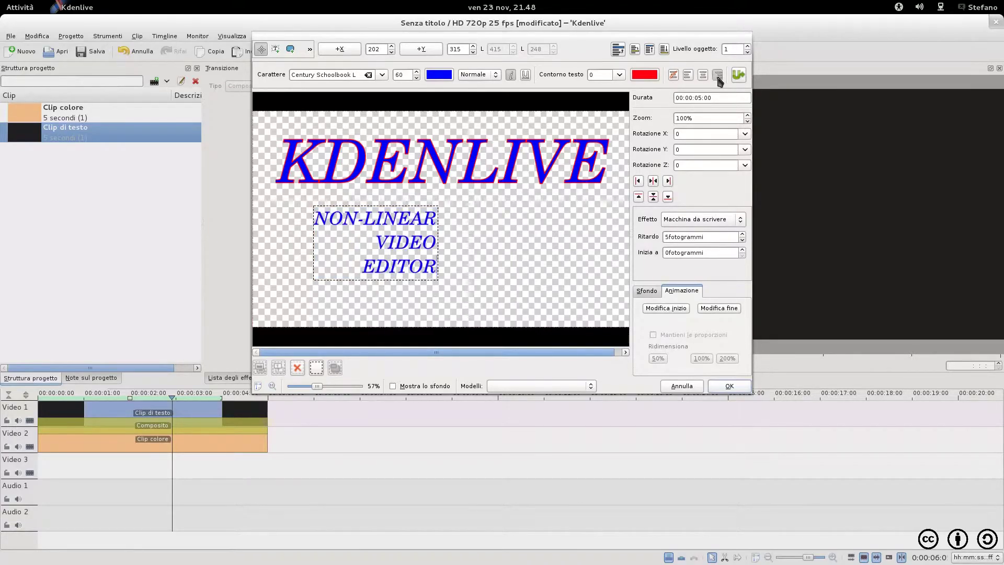
{"action": "left_click", "coordinate": [703, 76]}
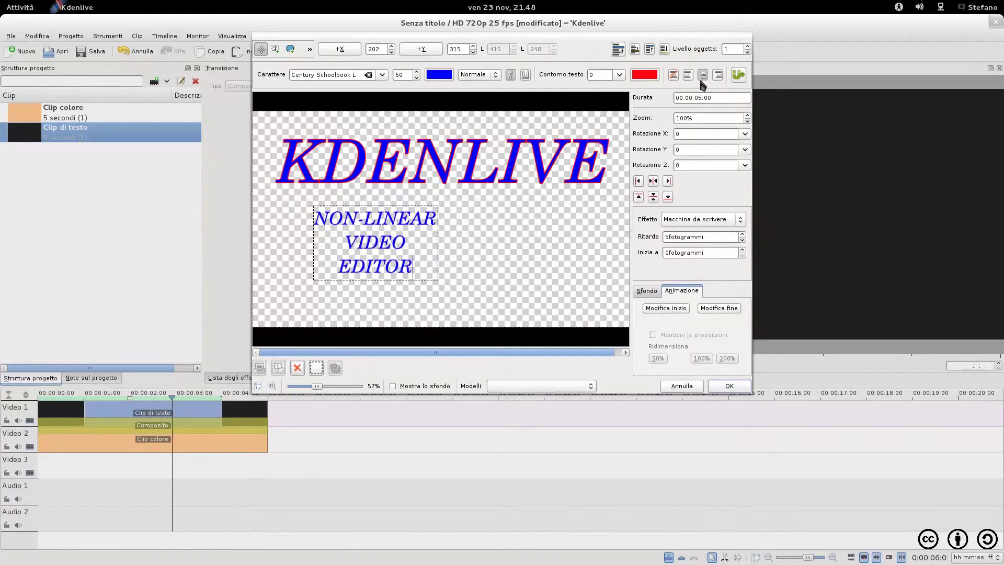
Centre the subtitle in the frame both ways and move it down clear of the title, to about X 423, Y 298.
{"action": "left_click", "coordinate": [653, 181]}
{"action": "left_click", "coordinate": [653, 197]}
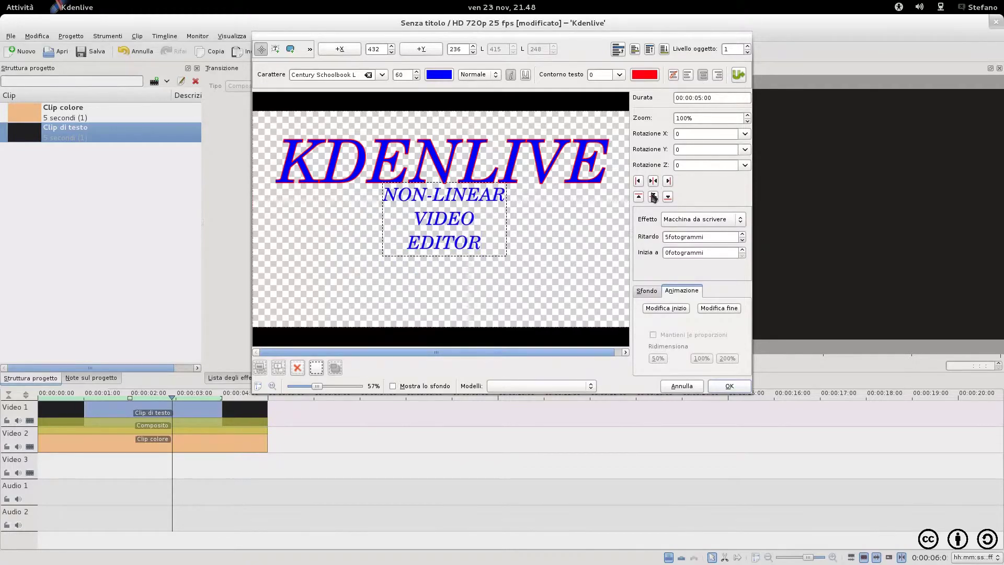
{"action": "left_click", "coordinate": [570, 256]}
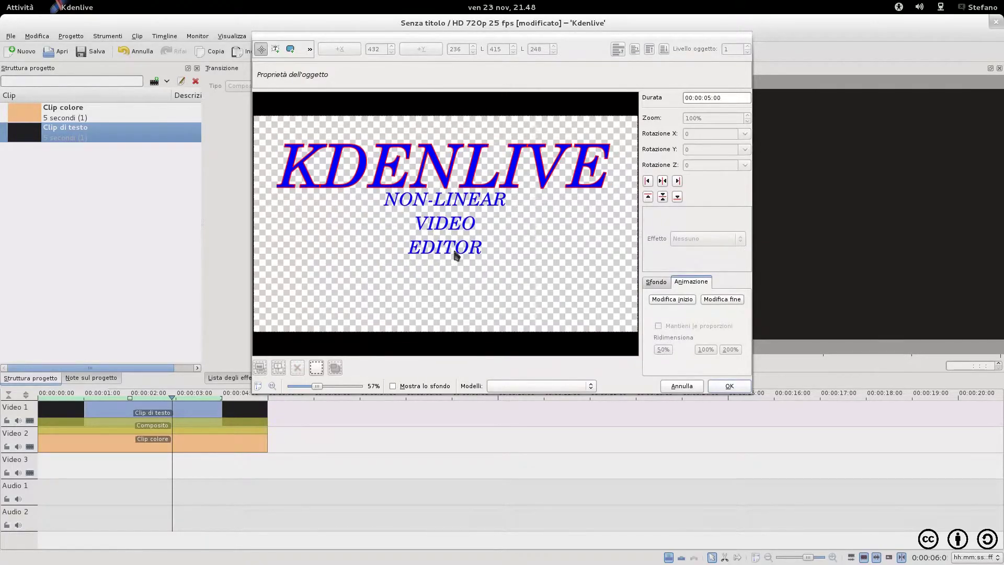
{"action": "left_click_drag", "start_coordinate": [448, 221], "coordinate": [448, 242]}
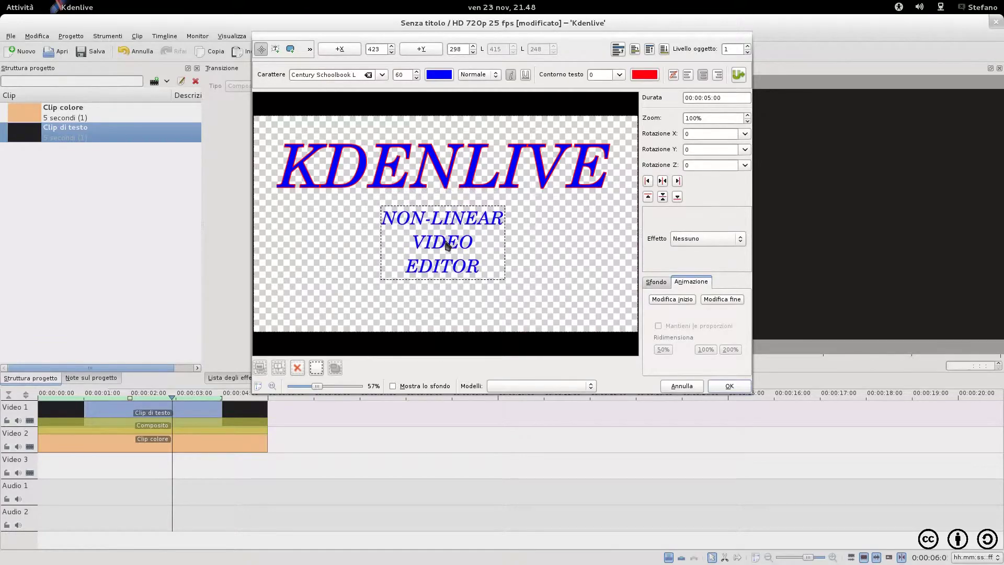
Delete the subtitle, start a new text below the title and open the Unicode character entry for it.
{"action": "key", "text": "Delete"}
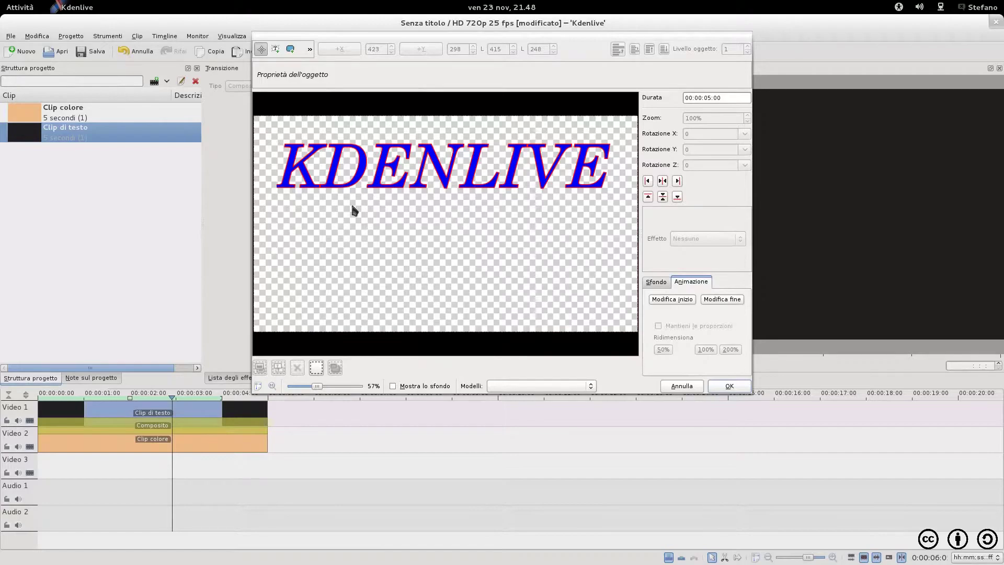
{"action": "key", "text": "alt+t"}
{"action": "left_click", "coordinate": [349, 252]}
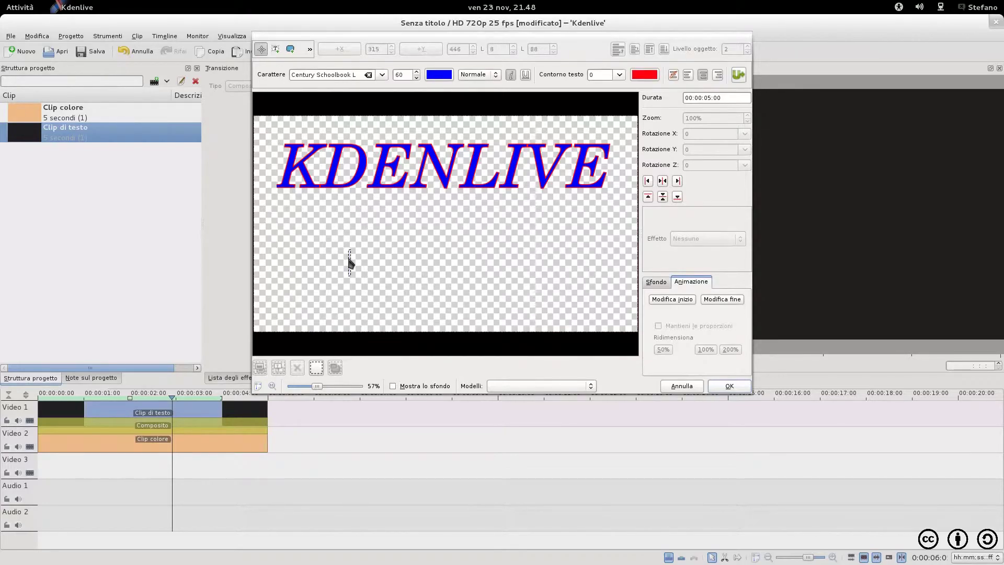
{"action": "left_click", "coordinate": [739, 76]}
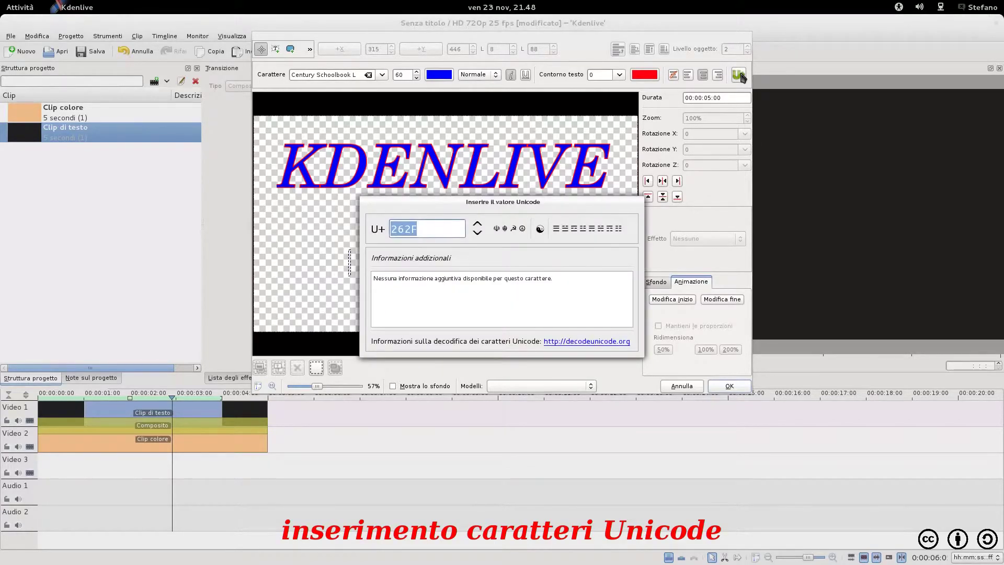
Open the linked decodeunicode.org site in the browser and copy the code 0026 from the ampersand's page.
{"action": "left_click", "coordinate": [604, 343]}
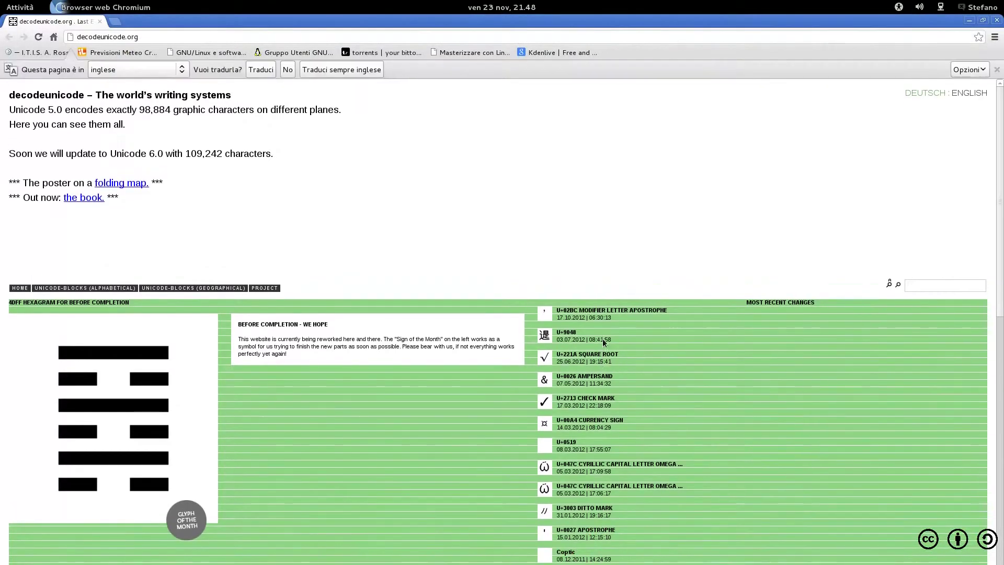
{"action": "scroll", "coordinate": [604, 342], "scroll_direction": "down", "scroll_amount": 7}
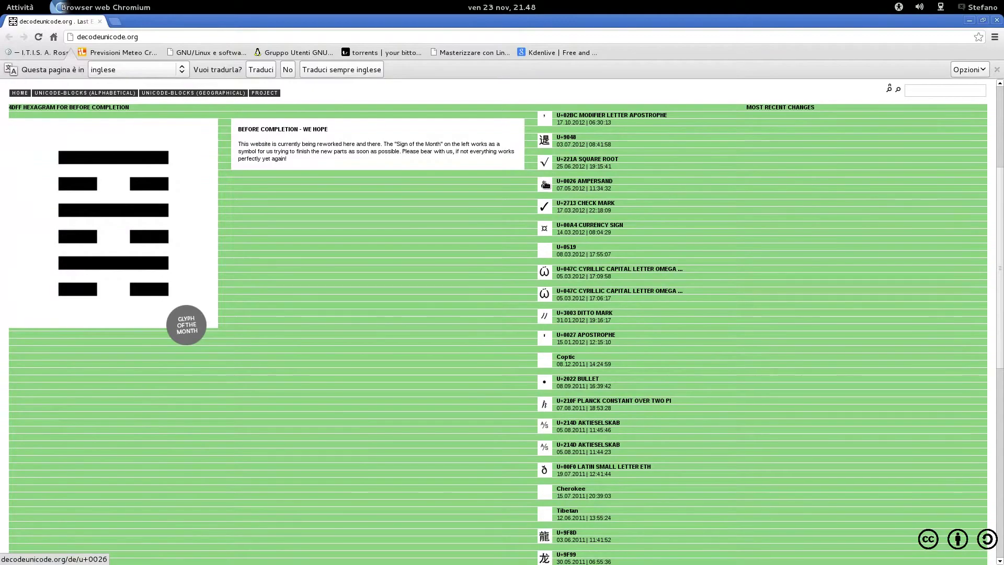
{"action": "left_click", "coordinate": [546, 185]}
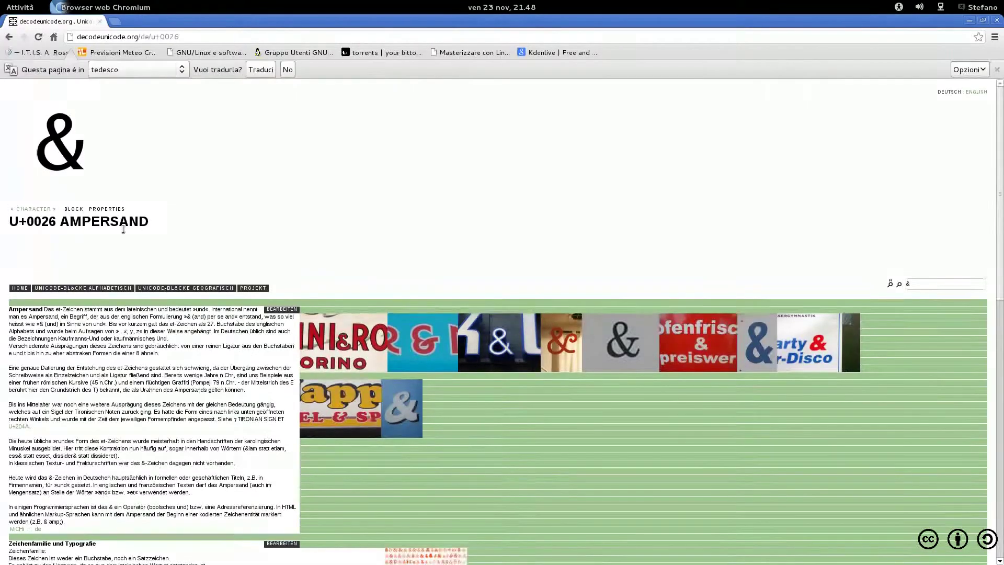
{"action": "left_click_drag", "start_coordinate": [58, 222], "coordinate": [27, 222]}
{"action": "right_click", "coordinate": [29, 220]}
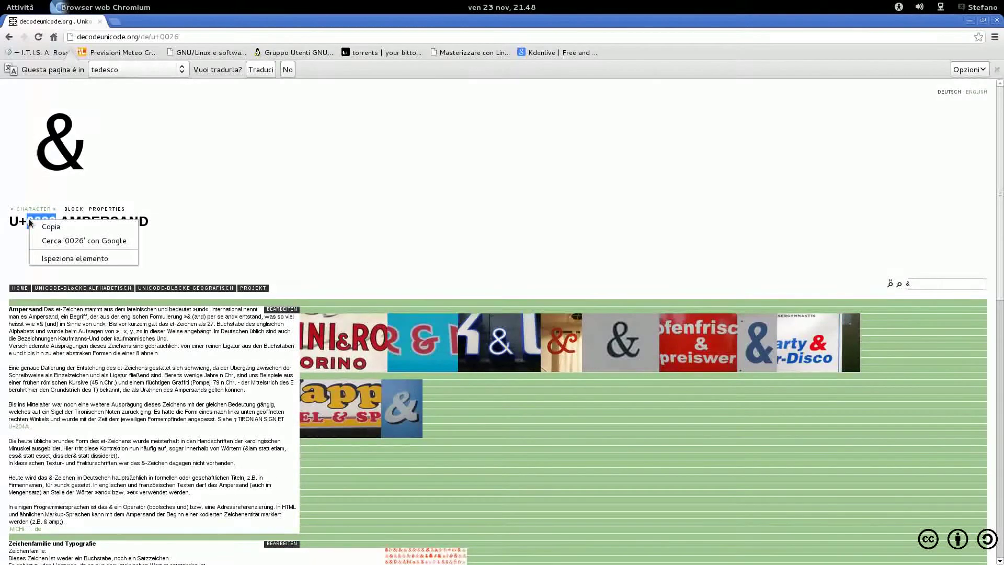
{"action": "left_click", "coordinate": [46, 233]}
Switch back to Kdenlive and insert the ampersand into the new text using the copied Unicode value 0026.
{"action": "key", "text": "alt+Tab"}
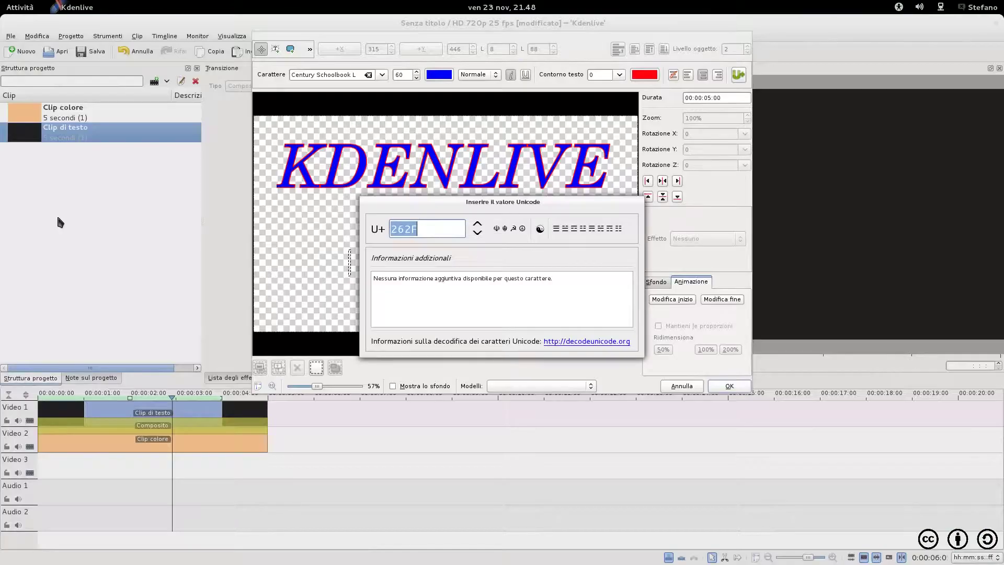
{"action": "left_click_drag", "start_coordinate": [424, 230], "coordinate": [394, 230]}
{"action": "right_click", "coordinate": [393, 231]}
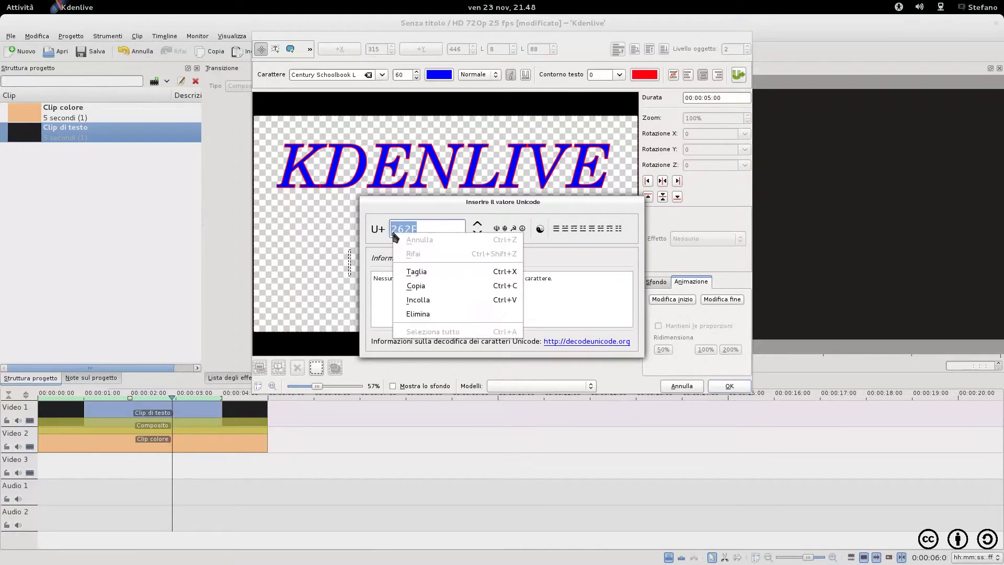
{"action": "left_click", "coordinate": [439, 300]}
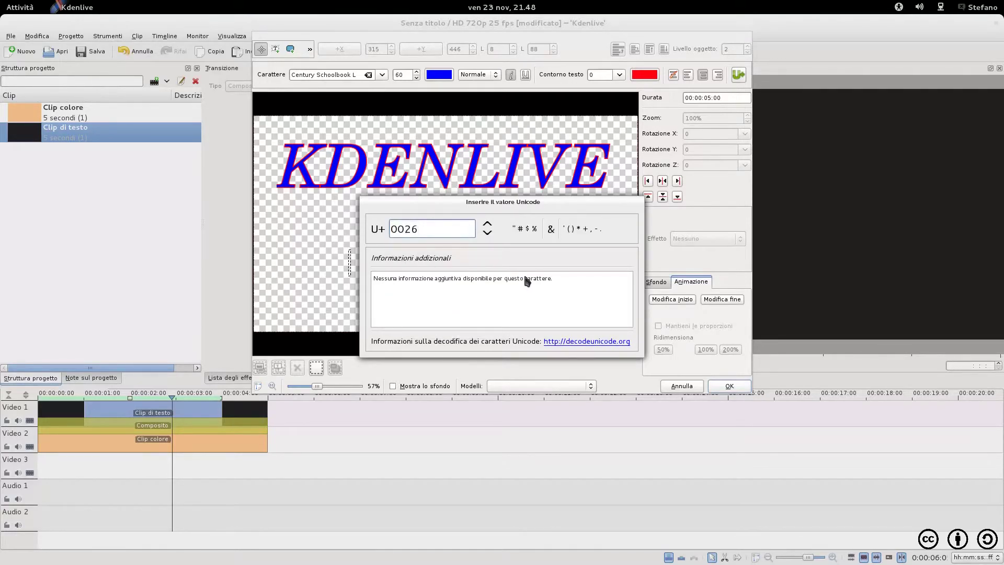
{"action": "key", "text": "Return"}
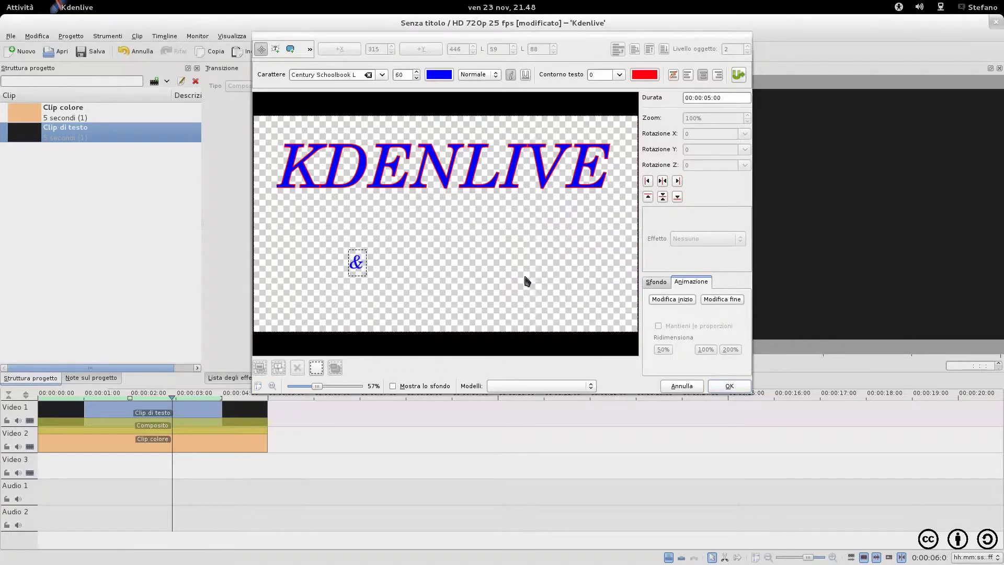
Browse the neighbouring Unicode values and insert the dollar sign, U+24, after the ampersand, finishing the text.
{"action": "left_click", "coordinate": [739, 75]}
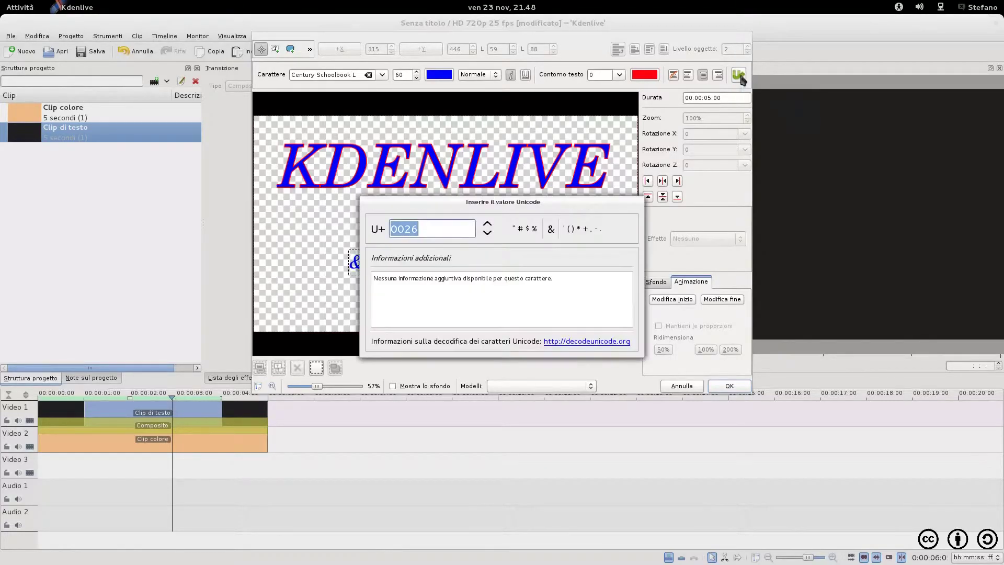
{"action": "left_click", "coordinate": [488, 231]}
{"action": "left_click", "coordinate": [488, 232]}
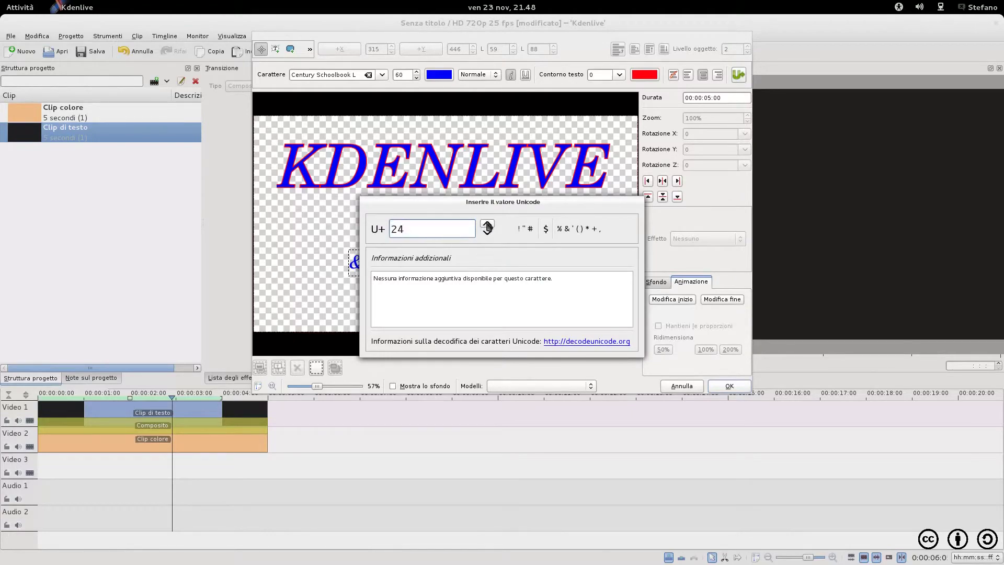
{"action": "left_click", "coordinate": [488, 231]}
{"action": "left_click", "coordinate": [488, 231]}
{"action": "left_click", "coordinate": [488, 231]}
{"action": "left_click", "coordinate": [491, 232]}
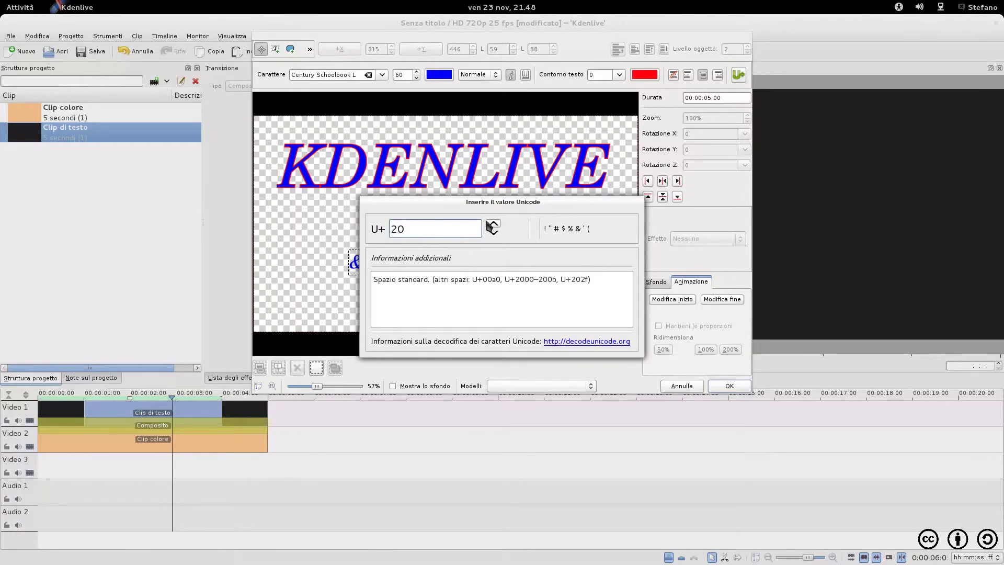
{"action": "left_click", "coordinate": [491, 231]}
{"action": "key", "text": "Up"}
{"action": "key", "text": "Up"}
{"action": "key", "text": "Up"}
{"action": "key", "text": "Up"}
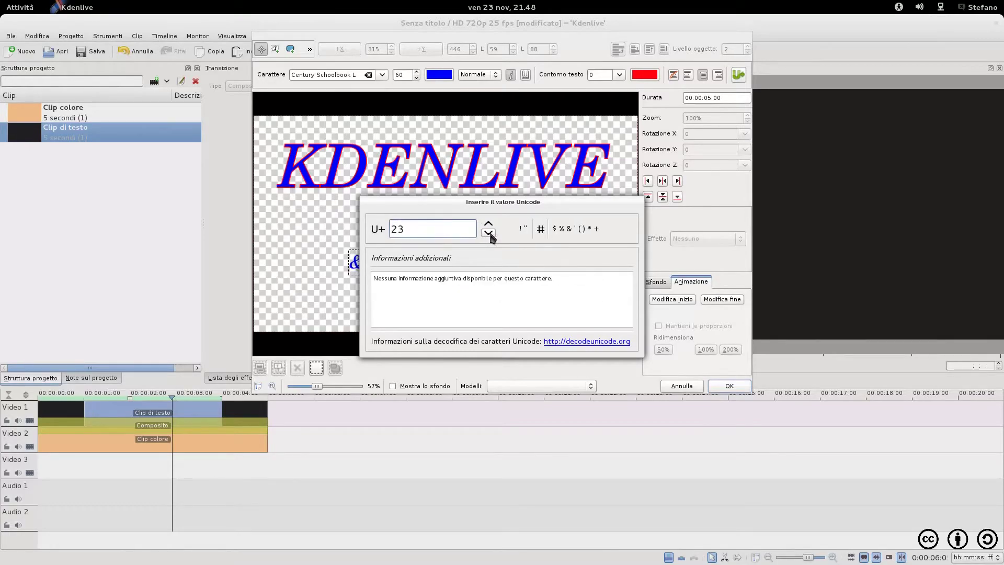
{"action": "key", "text": "Up"}
{"action": "key", "text": "Return"}
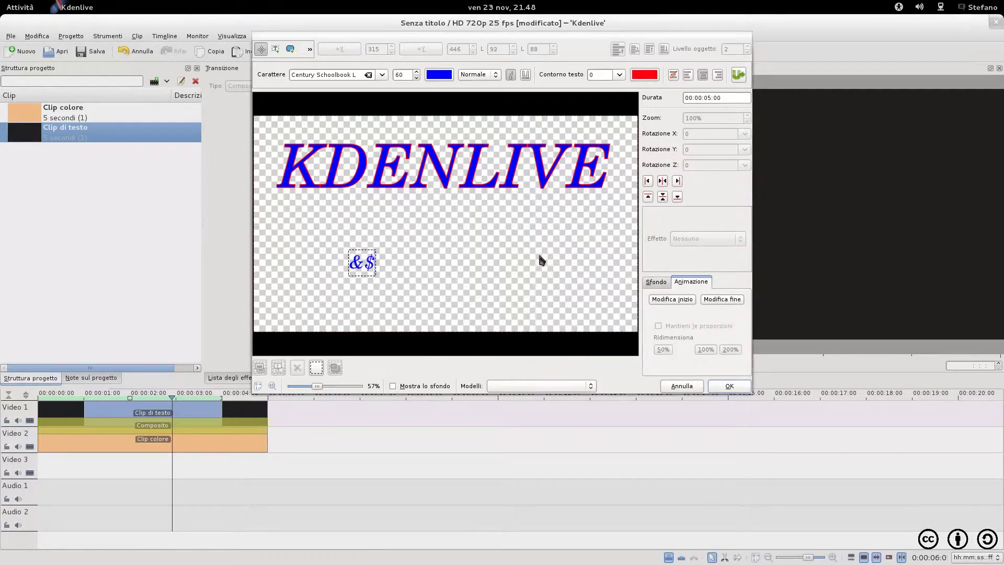
{"action": "left_click", "coordinate": [454, 269]}
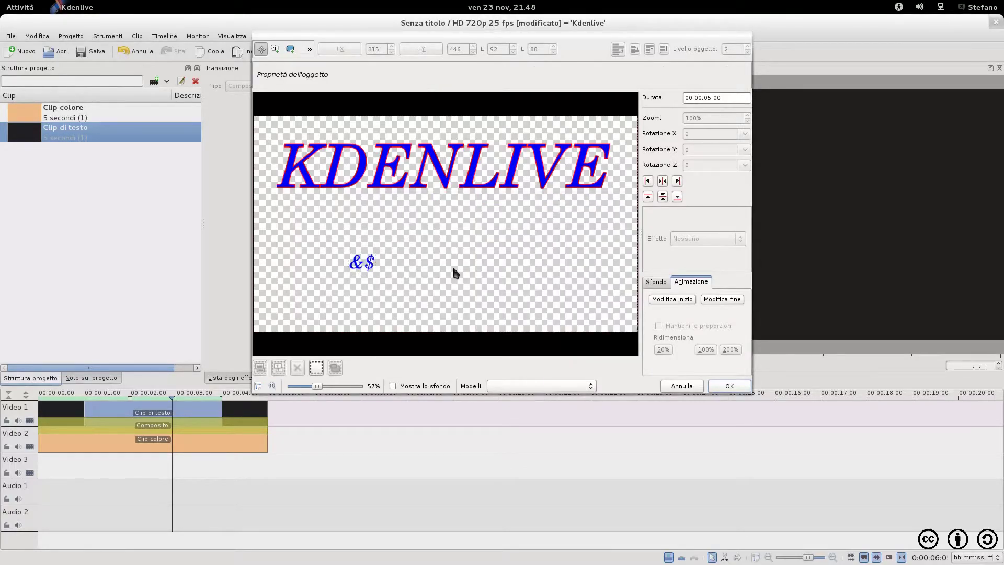
Start another text beside the &$ characters and open the Unicode character entry for it.
{"action": "left_click", "coordinate": [276, 48]}
{"action": "left_click", "coordinate": [418, 245]}
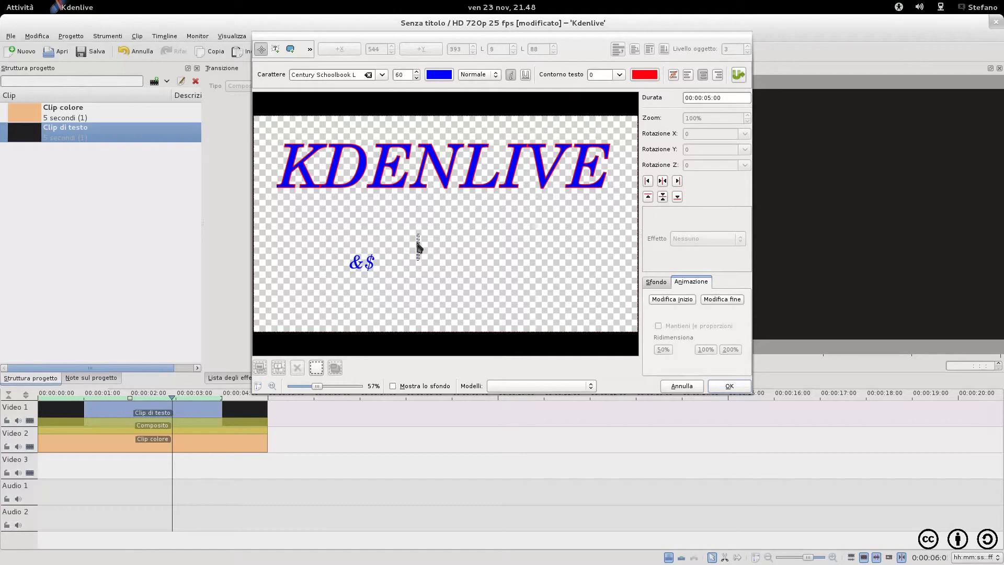
{"action": "left_click", "coordinate": [739, 74]}
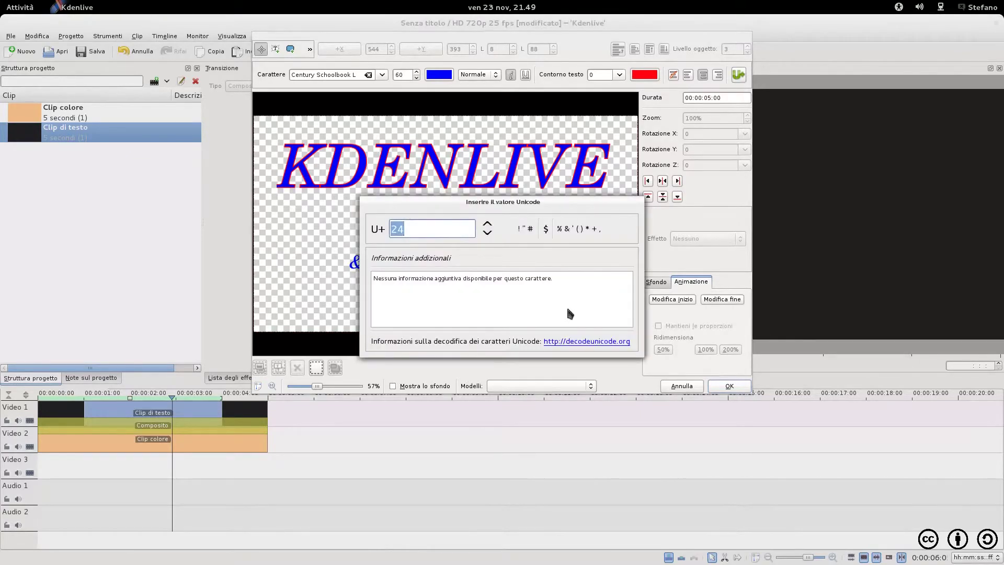
Open decodeunicode.org in the browser, copy the code 262F from the Yin Yang symbol's page and switch back to Kdenlive.
{"action": "left_click", "coordinate": [576, 343]}
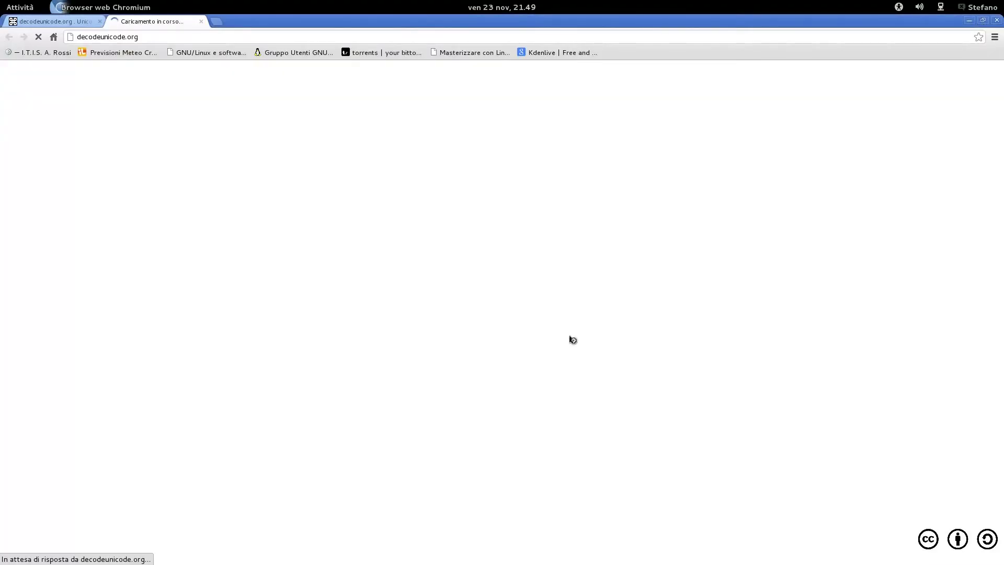
{"action": "scroll", "coordinate": [574, 340], "scroll_direction": "down", "scroll_amount": 15}
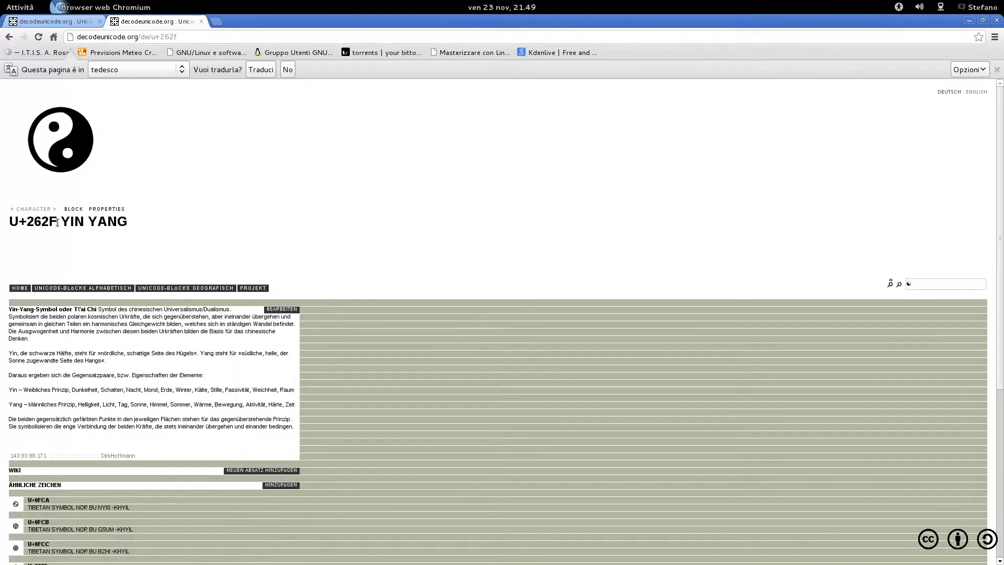
{"action": "double_click", "coordinate": [51, 222]}
{"action": "left_click_drag", "start_coordinate": [56, 222], "coordinate": [38, 220]}
{"action": "right_click", "coordinate": [31, 217]}
{"action": "left_click", "coordinate": [44, 221]}
{"action": "key", "text": "alt+Tab"}
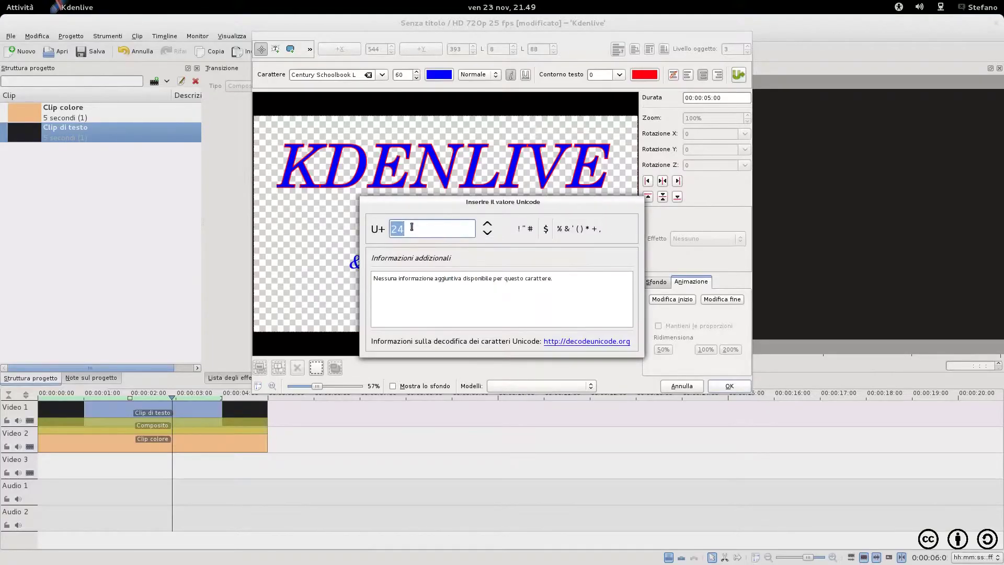
Insert the Yin Yang symbol into the new text using the copied Unicode value 262F.
{"action": "right_click", "coordinate": [410, 226]}
{"action": "left_click", "coordinate": [439, 290]}
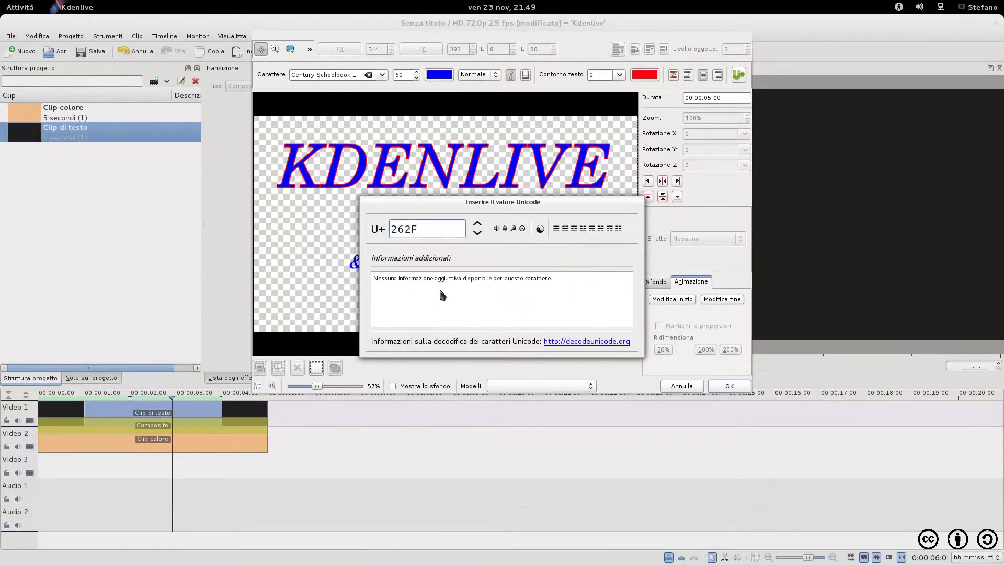
{"action": "key", "text": "Return"}
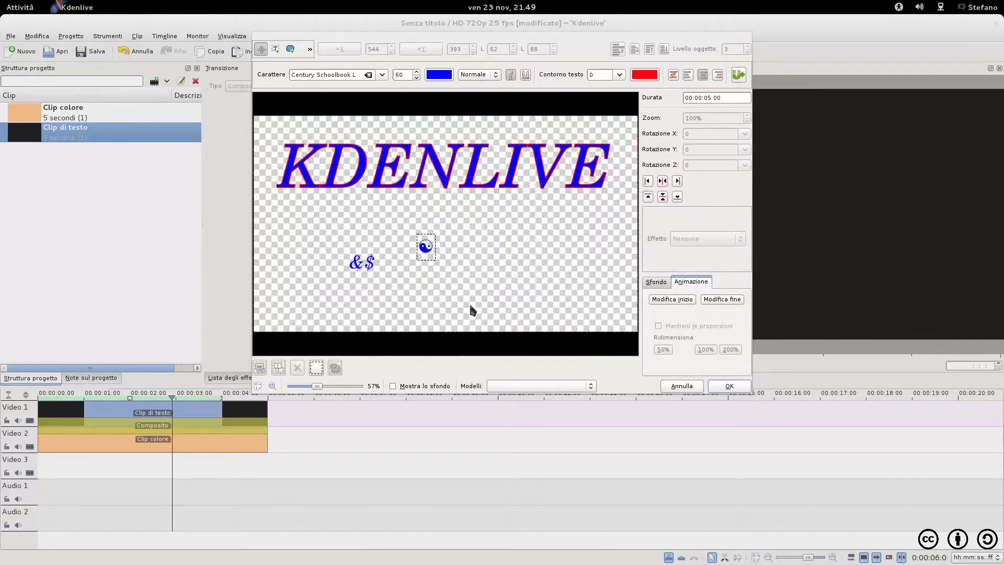
Enlarge the Yin Yang symbol to a zoom of 191%.
{"action": "left_click", "coordinate": [425, 247]}
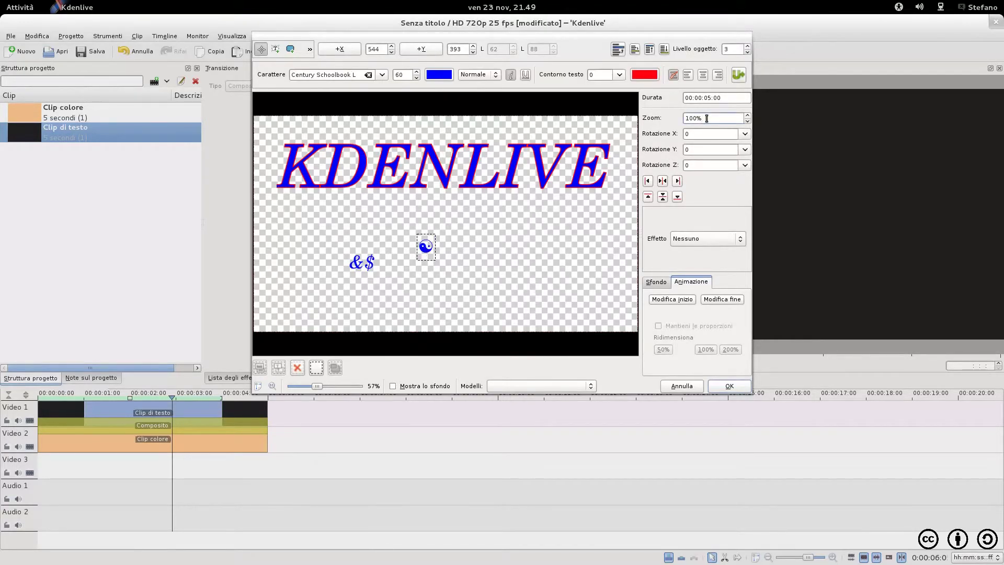
{"action": "scroll", "coordinate": [706, 118], "scroll_direction": "up", "scroll_amount": 20}
{"action": "scroll", "coordinate": [706, 118], "scroll_direction": "up", "scroll_amount": 20}
{"action": "scroll", "coordinate": [706, 118], "scroll_direction": "up", "scroll_amount": 17}
Change the Yin Yang symbol's font colour to near-black, #040000, and deselect it.
{"action": "left_click", "coordinate": [444, 77]}
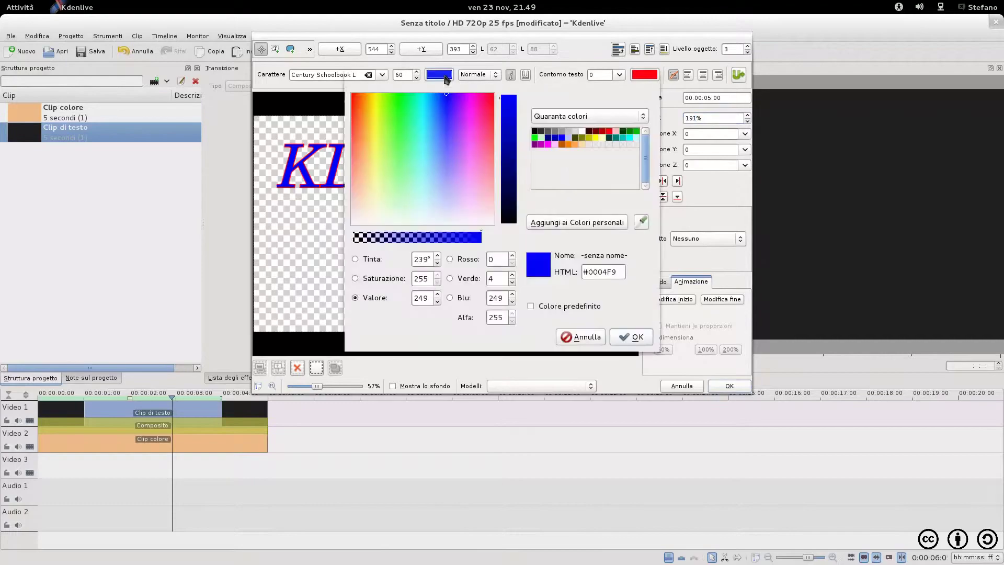
{"action": "left_click", "coordinate": [491, 95]}
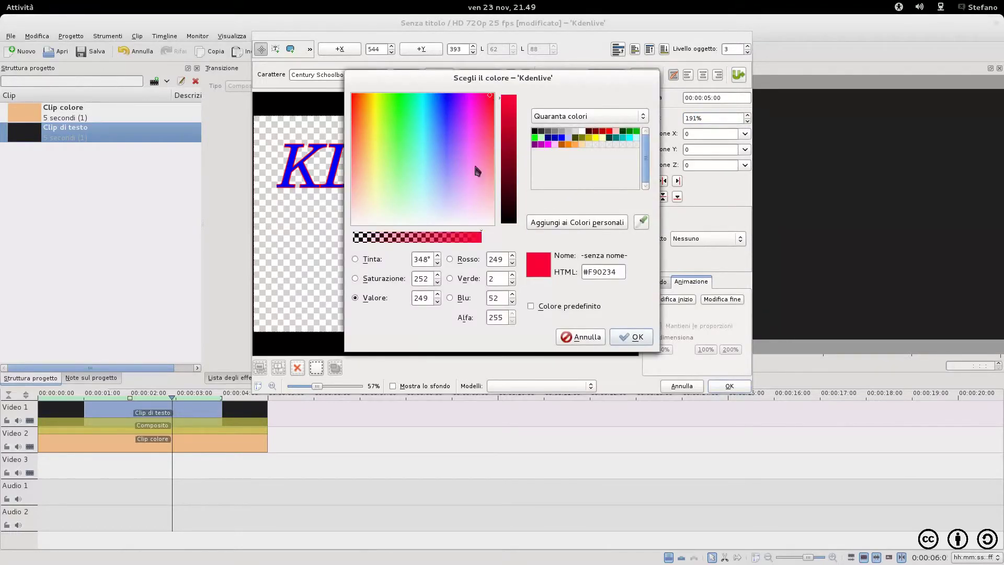
{"action": "left_click", "coordinate": [509, 223]}
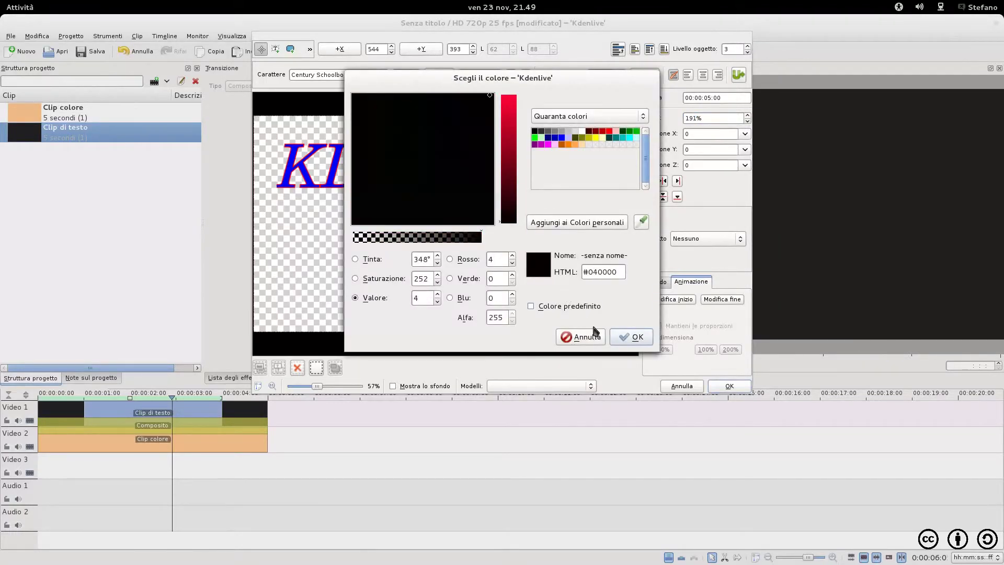
{"action": "left_click", "coordinate": [630, 337]}
{"action": "left_click", "coordinate": [557, 260]}
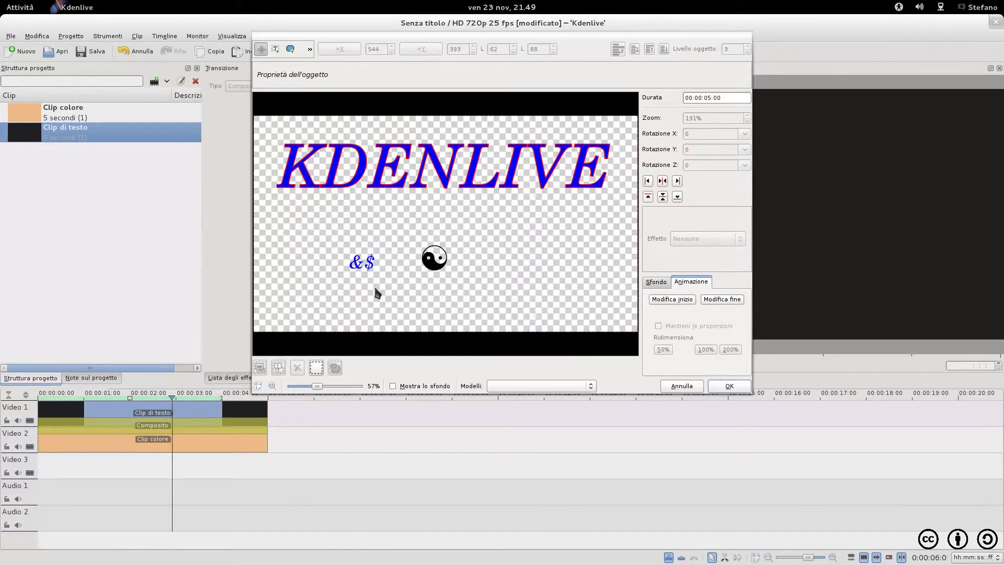
Delete the Yin Yang symbol and the &$ text from the title.
{"action": "left_click", "coordinate": [435, 261]}
{"action": "key", "text": "Delete"}
{"action": "left_click", "coordinate": [369, 263]}
{"action": "key", "text": "Delete"}
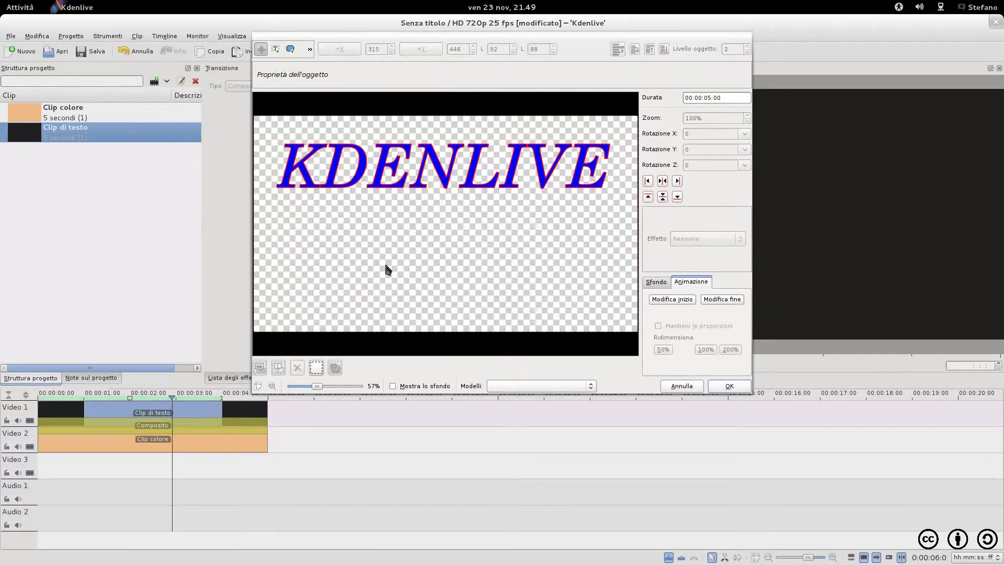
Centre the KDENLIVE text horizontally and vertically in the frame.
{"action": "left_click", "coordinate": [469, 186]}
{"action": "left_click", "coordinate": [653, 181]}
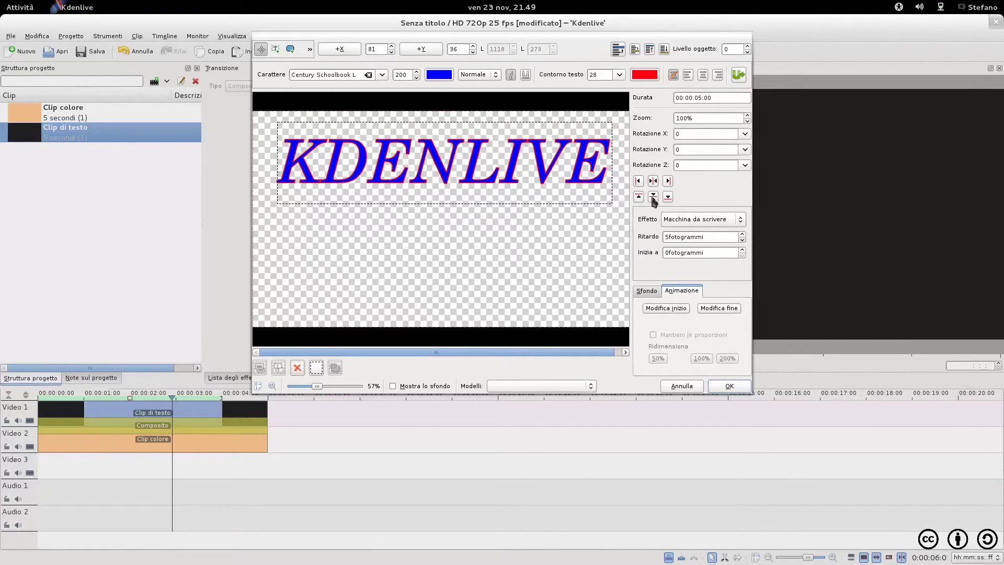
{"action": "left_click", "coordinate": [653, 197]}
{"action": "left_click", "coordinate": [414, 164]}
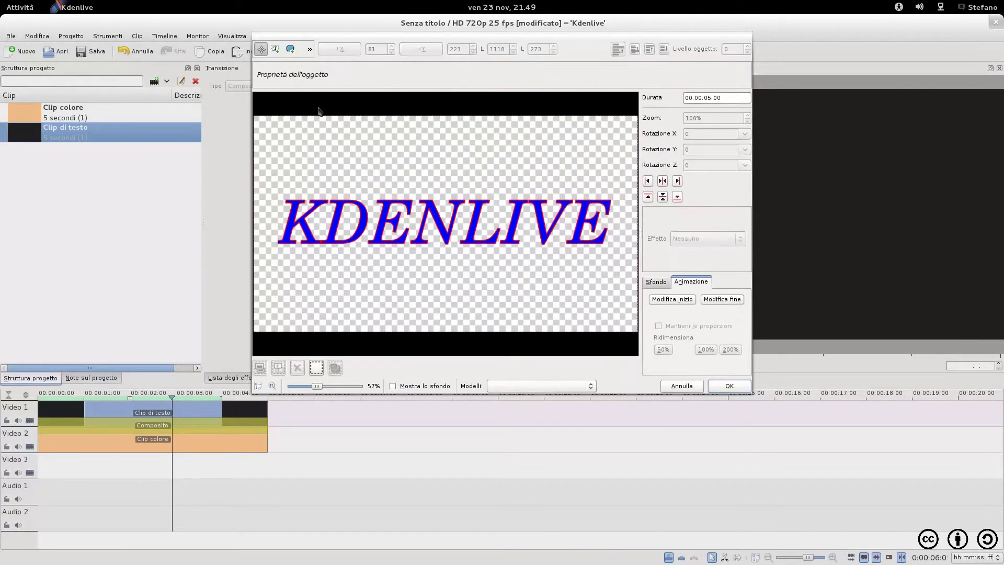
Draw a yellow rectangle about 1159 by 333 over the KDENLIVE text and centre it horizontally and vertically in the frame.
{"action": "left_click", "coordinate": [291, 49]}
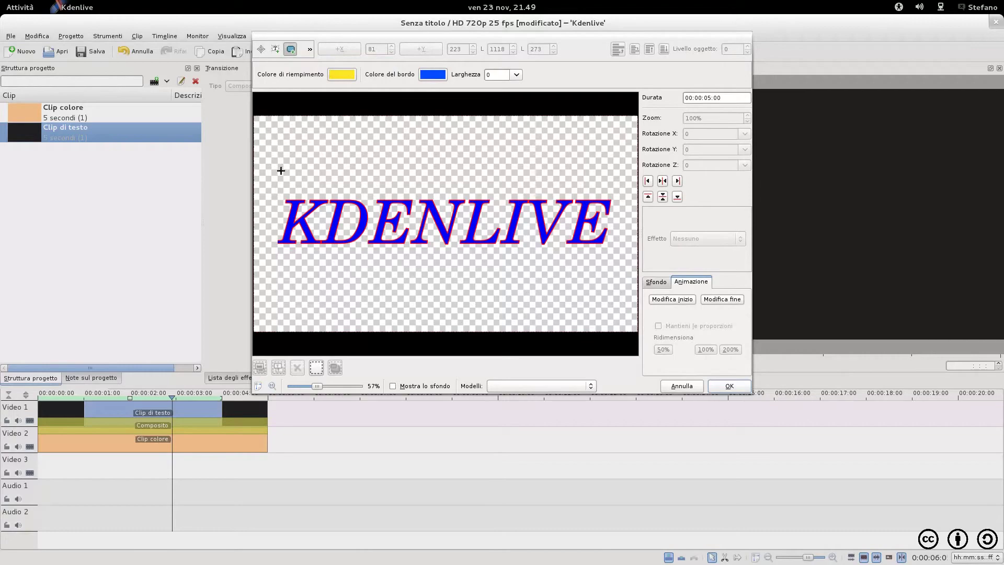
{"action": "left_click_drag", "start_coordinate": [276, 178], "coordinate": [625, 282]}
{"action": "left_click", "coordinate": [663, 180]}
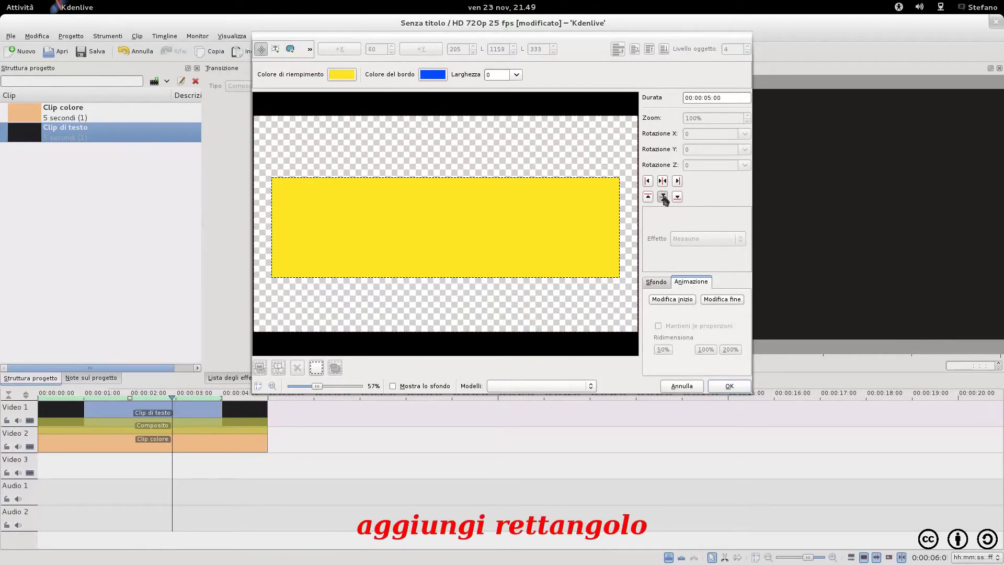
{"action": "left_click", "coordinate": [662, 197]}
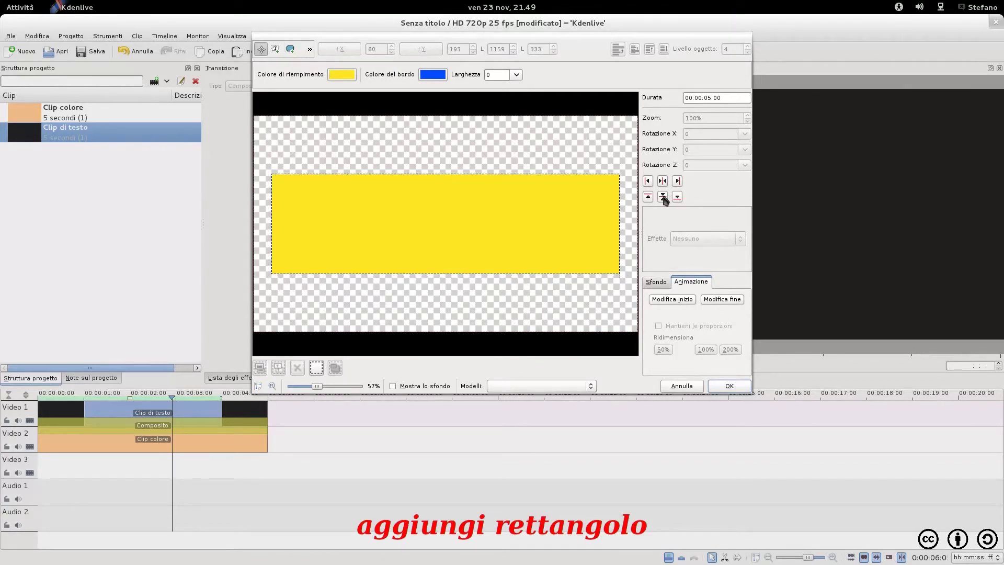
Lower the yellow rectangle's object level to -1 so it sits behind the KDENLIVE text.
{"action": "left_click", "coordinate": [522, 204]}
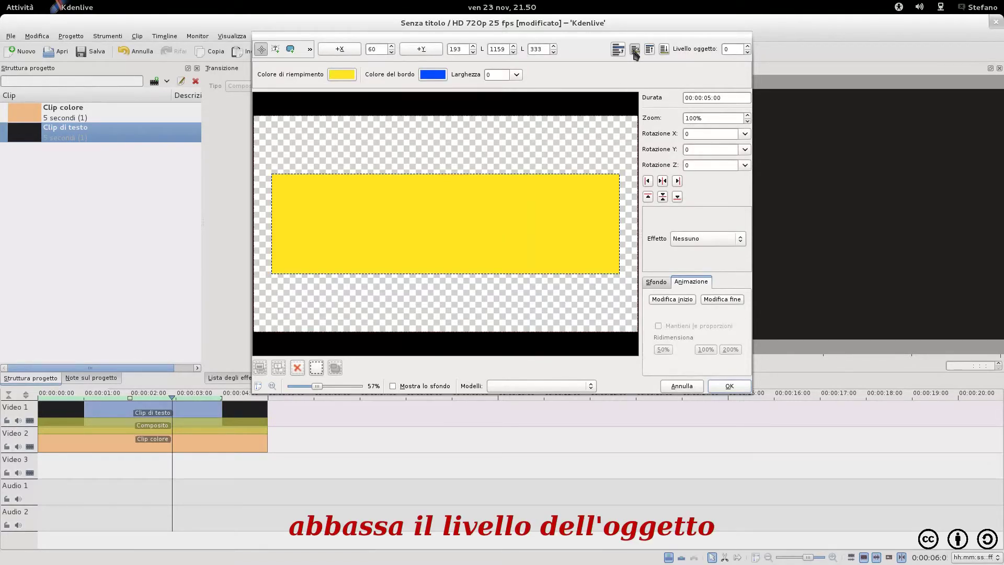
{"action": "left_click", "coordinate": [634, 51]}
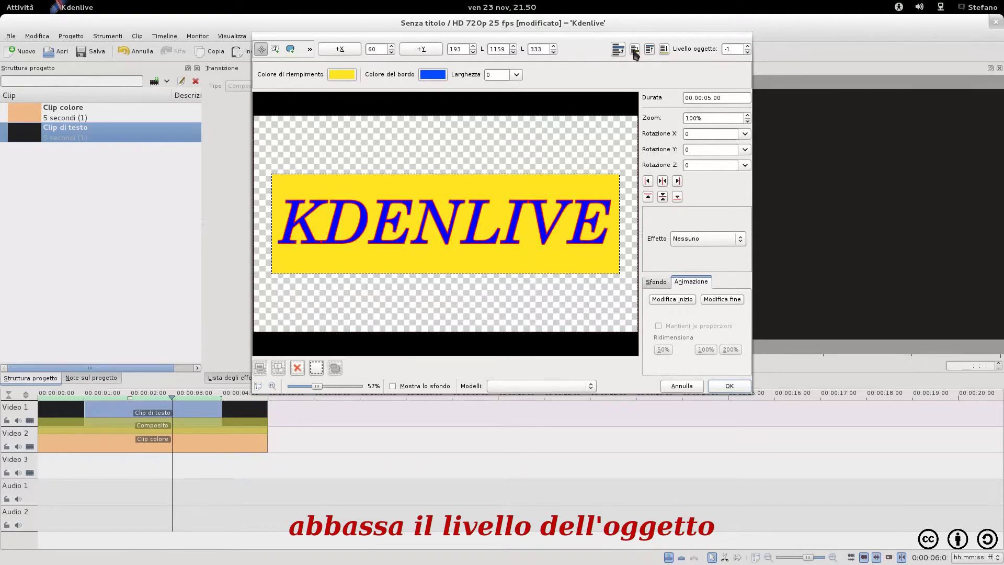
{"action": "left_click", "coordinate": [474, 160]}
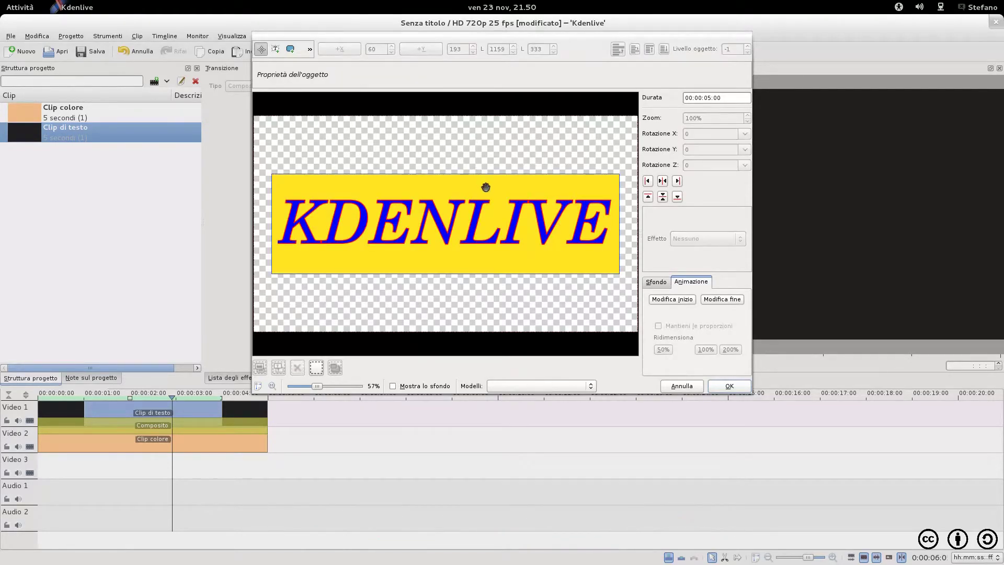
Set the KDENLIVE text's outline width to 30.
{"action": "left_click", "coordinate": [485, 187]}
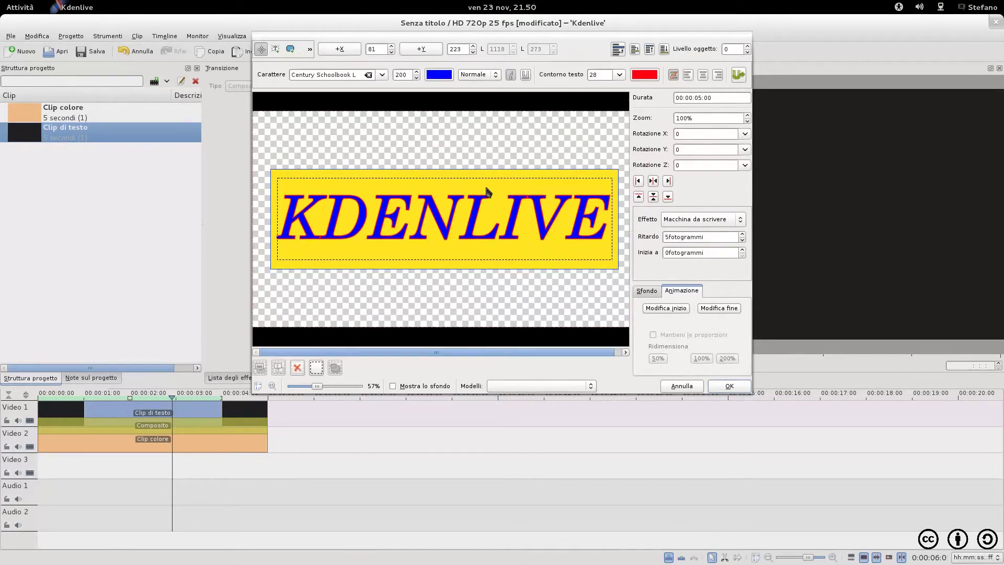
{"action": "left_click", "coordinate": [619, 77]}
{"action": "mouse_move", "coordinate": [619, 89]}
{"action": "left_mouse_down"}
{"action": "mouse_move", "coordinate": [627, 90]}
{"action": "mouse_move", "coordinate": [619, 90]}
{"action": "left_mouse_up"}
{"action": "left_click", "coordinate": [567, 123]}
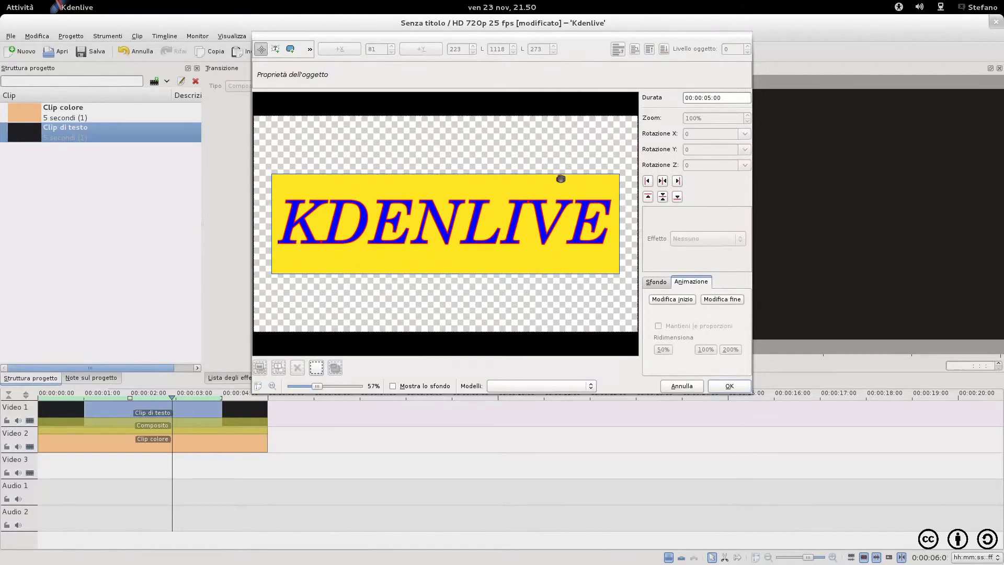
Give the yellow rectangle a blue border with a width of 11.
{"action": "left_click", "coordinate": [561, 176]}
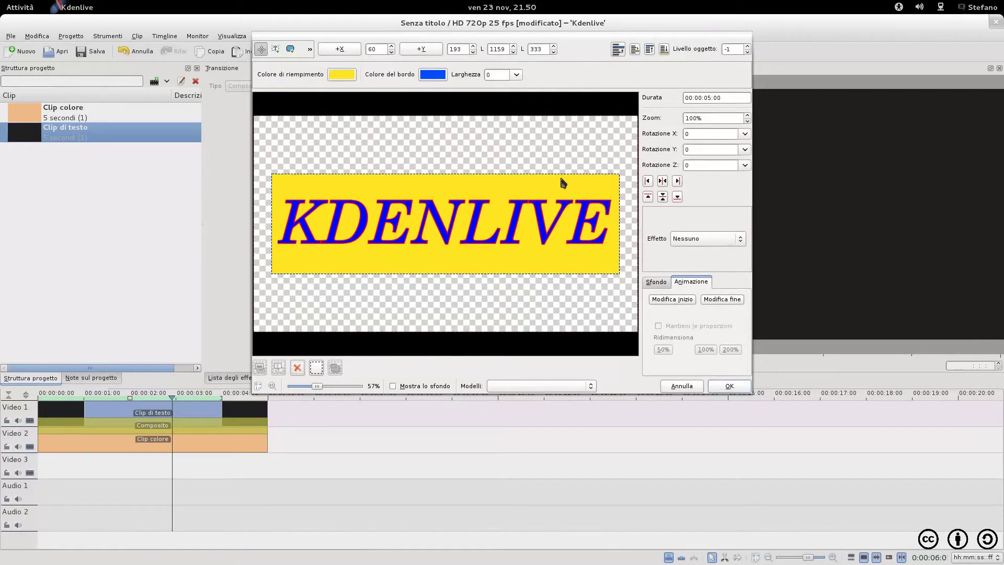
{"action": "left_click", "coordinate": [516, 74]}
{"action": "left_click_drag", "start_coordinate": [516, 90], "coordinate": [525, 92]}
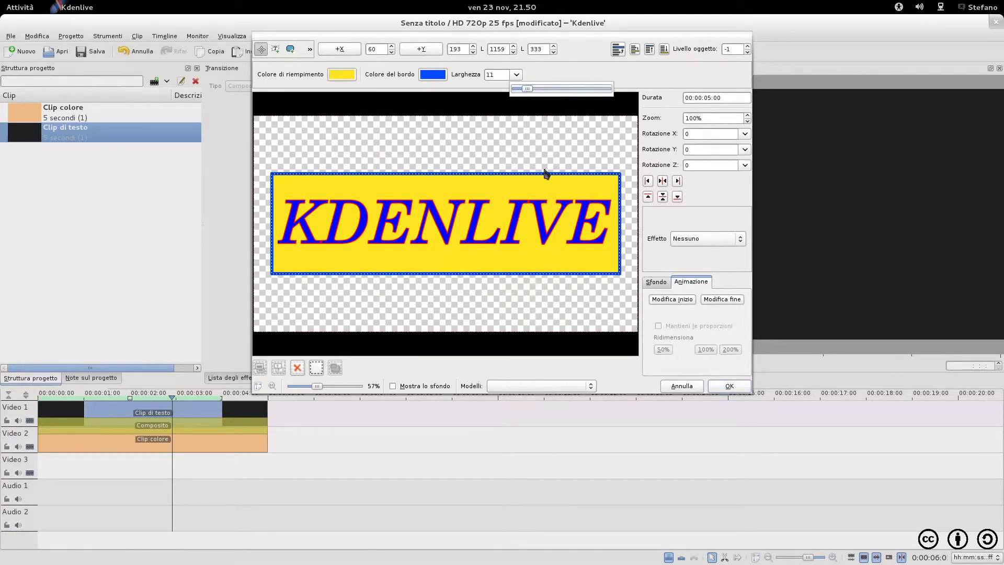
{"action": "left_click", "coordinate": [551, 124]}
{"action": "left_click", "coordinate": [550, 125]}
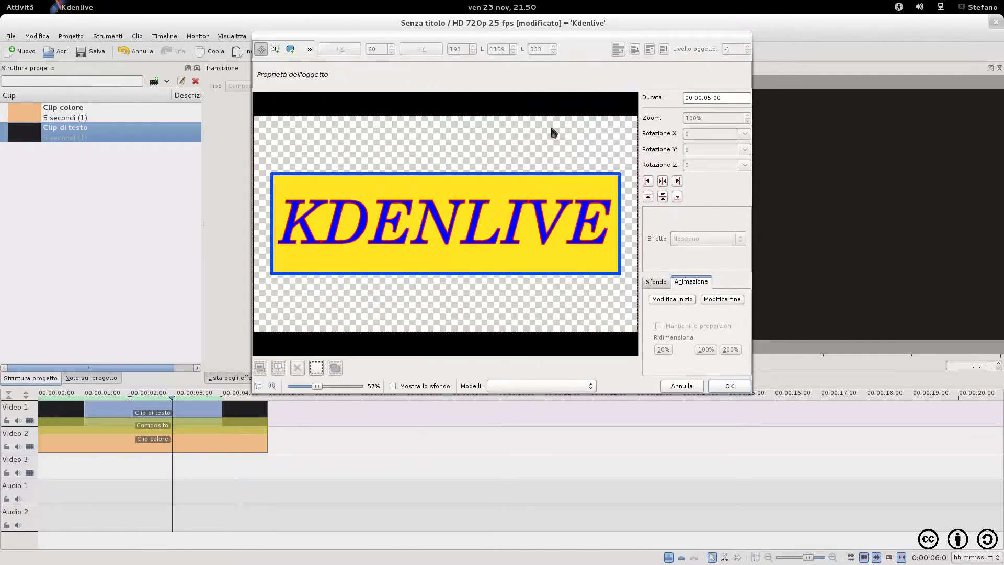
Try rotating the KDENLIVE text about the X axis in both directions and return its X rotation to 0.
{"action": "left_click", "coordinate": [544, 235]}
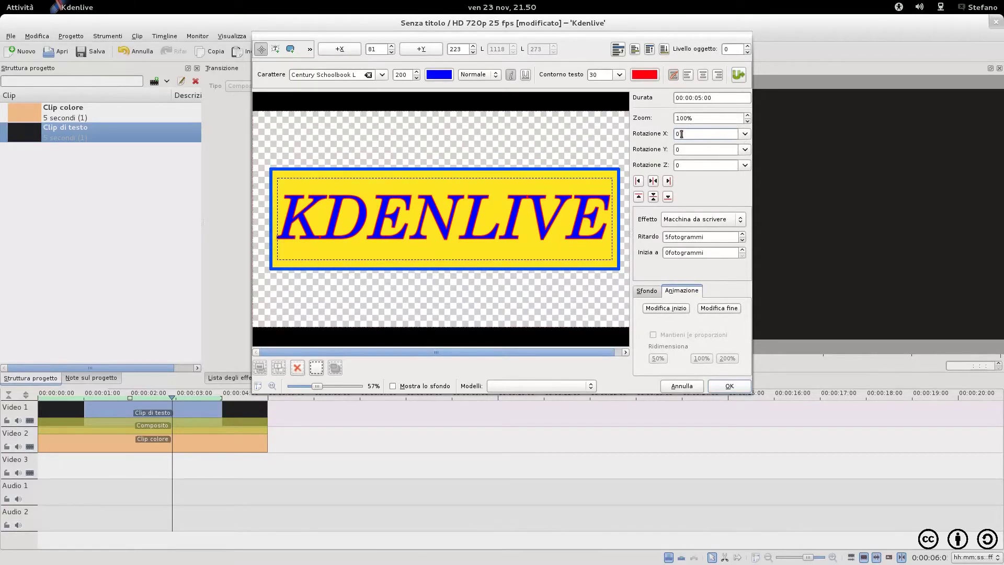
{"action": "scroll", "coordinate": [681, 134], "scroll_direction": "up", "scroll_amount": 10}
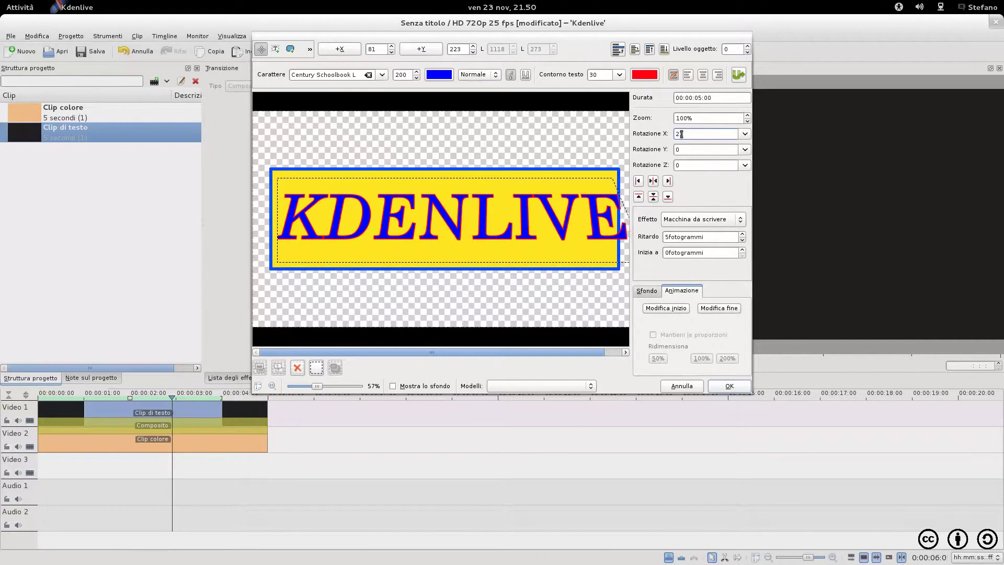
{"action": "scroll", "coordinate": [682, 134], "scroll_direction": "down", "scroll_amount": 20}
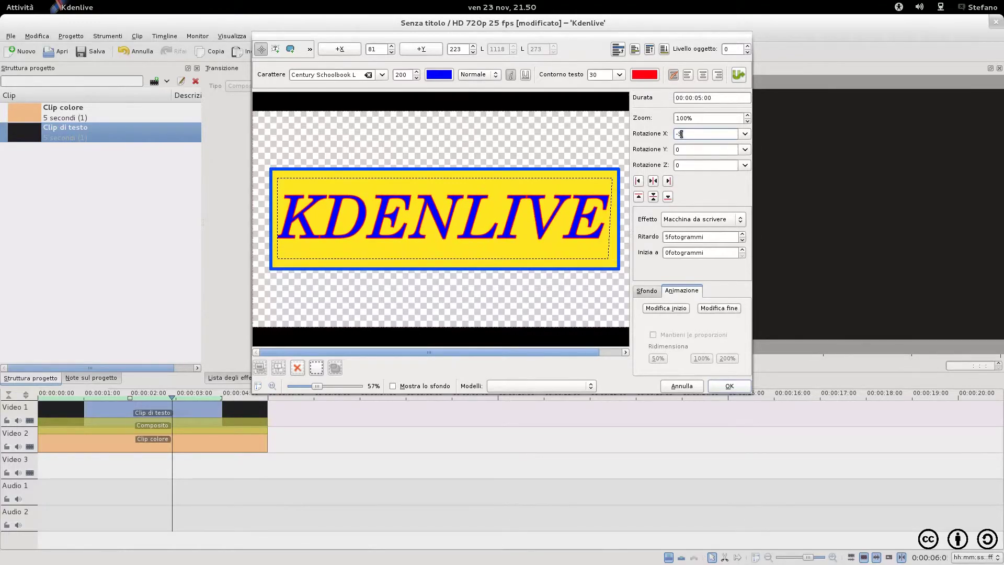
{"action": "scroll", "coordinate": [681, 134], "scroll_direction": "up", "scroll_amount": 3}
{"action": "scroll", "coordinate": [690, 149], "scroll_direction": "down", "scroll_amount": 3}
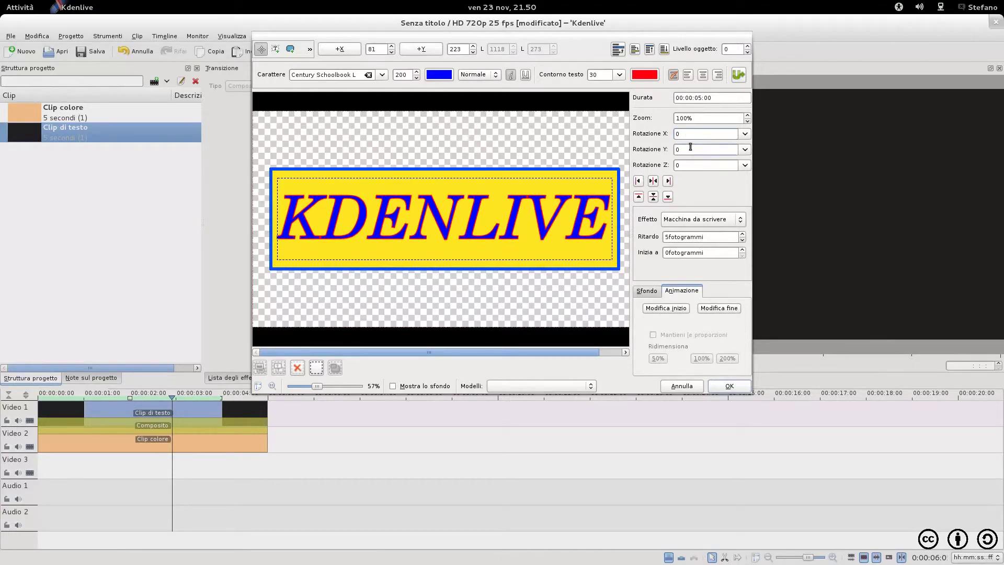
Set the KDENLIVE text's Y rotation to -15.
{"action": "scroll", "coordinate": [690, 149], "scroll_direction": "down", "scroll_amount": 9}
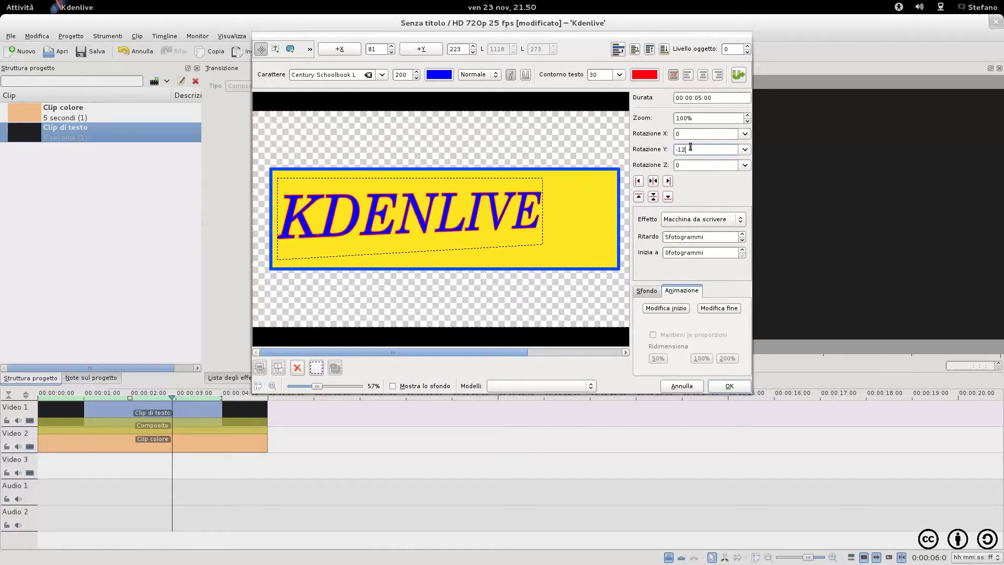
{"action": "scroll", "coordinate": [690, 149], "scroll_direction": "up", "scroll_amount": 6}
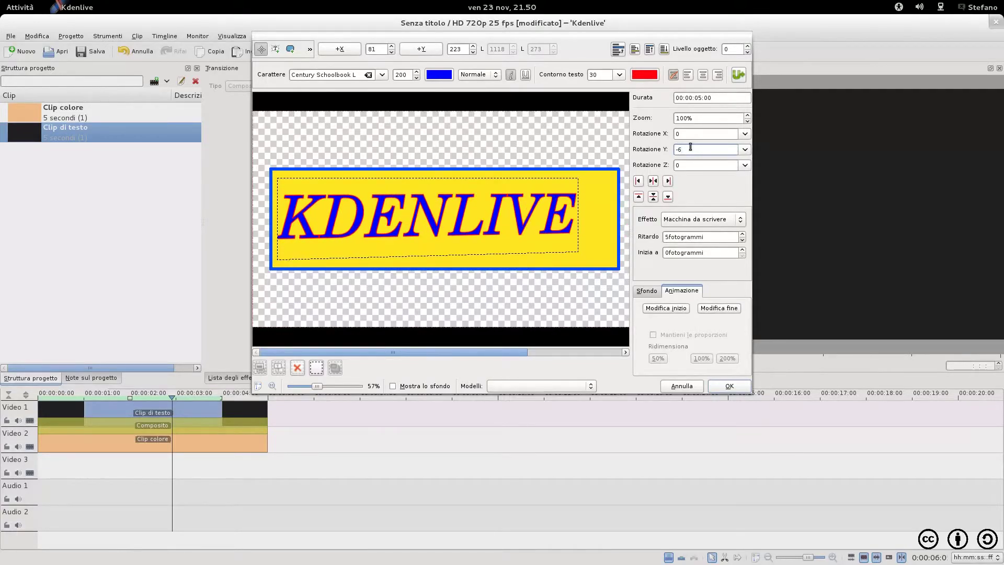
{"action": "scroll", "coordinate": [690, 150], "scroll_direction": "down", "scroll_amount": 9}
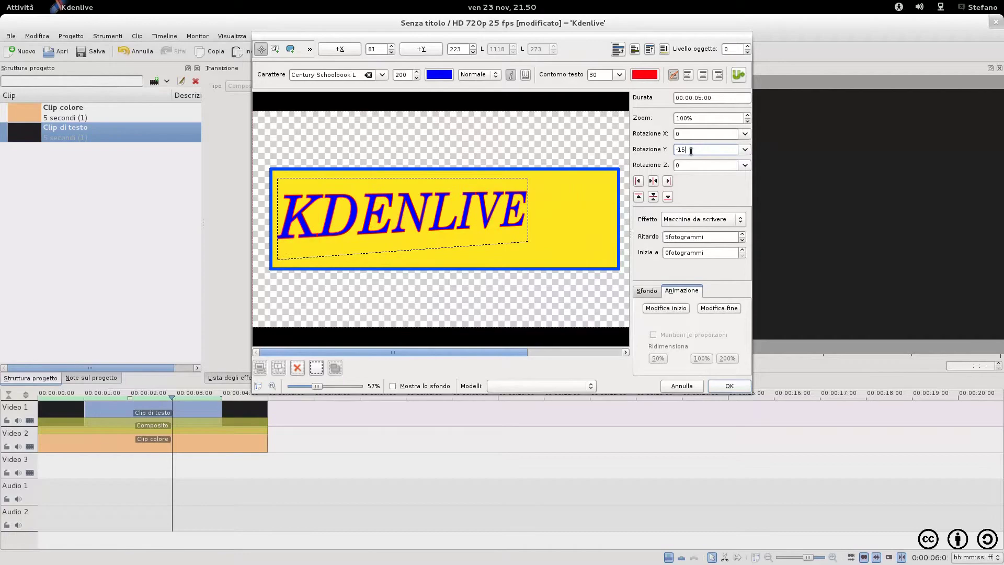
Try rotating the KDENLIVE text about the Z axis in both directions and return its Z rotation to 0.
{"action": "left_click", "coordinate": [689, 166]}
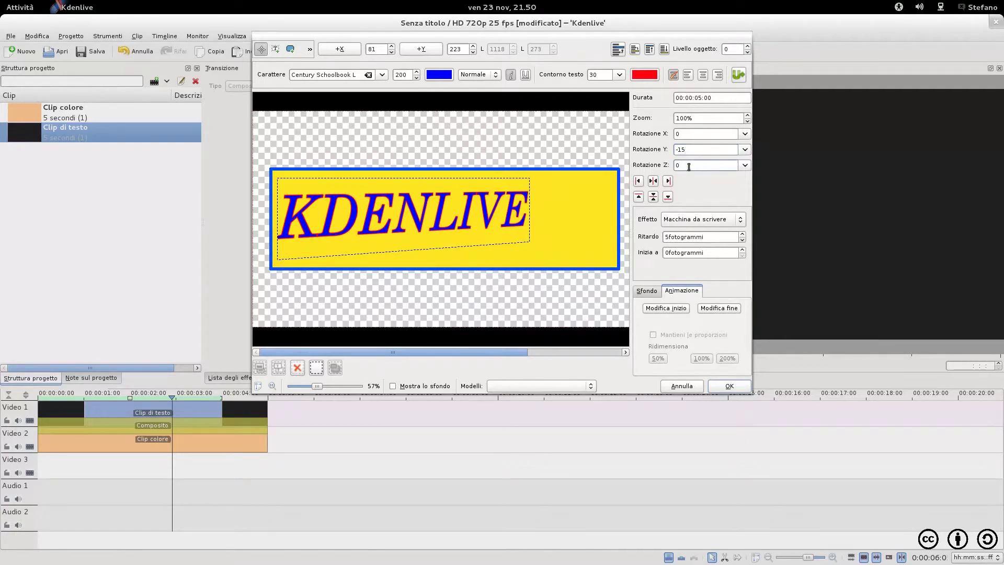
{"action": "scroll", "coordinate": [688, 167], "scroll_direction": "up", "scroll_amount": 10}
{"action": "scroll", "coordinate": [689, 166], "scroll_direction": "down", "scroll_amount": 19}
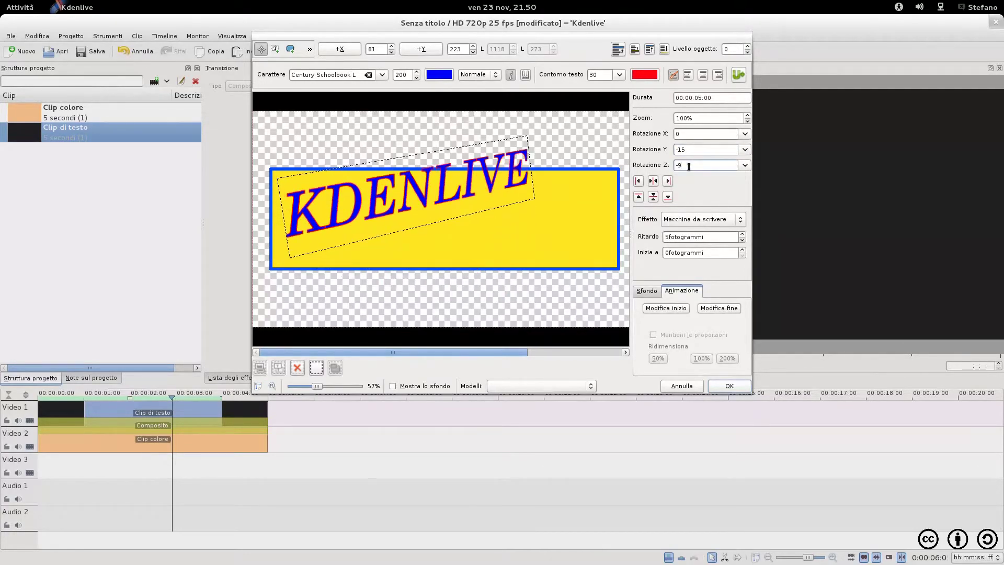
{"action": "scroll", "coordinate": [689, 166], "scroll_direction": "up", "scroll_amount": 9}
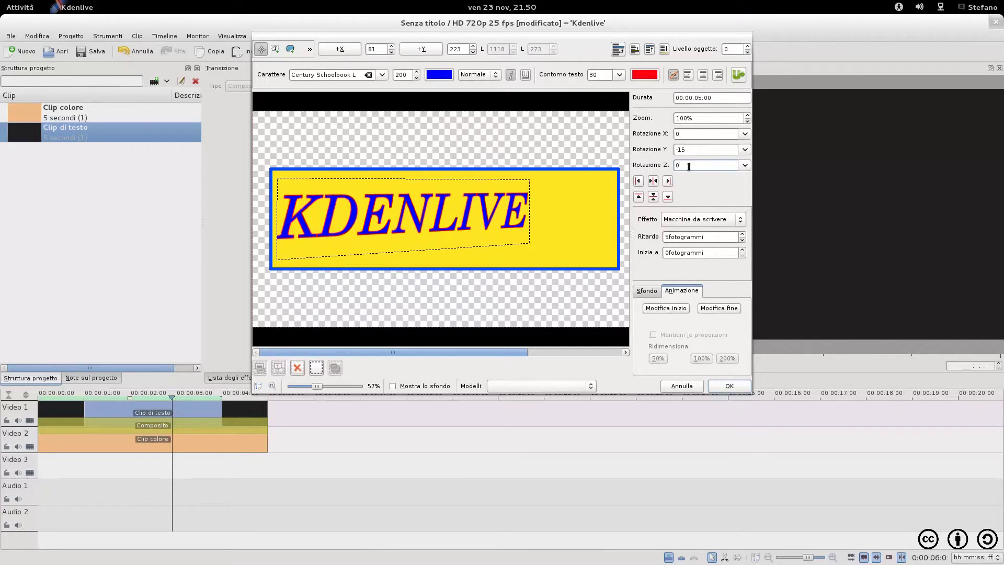
Set the yellow rectangle's Y rotation to -15 to match the perspective of the KDENLIVE text.
{"action": "left_click", "coordinate": [575, 221]}
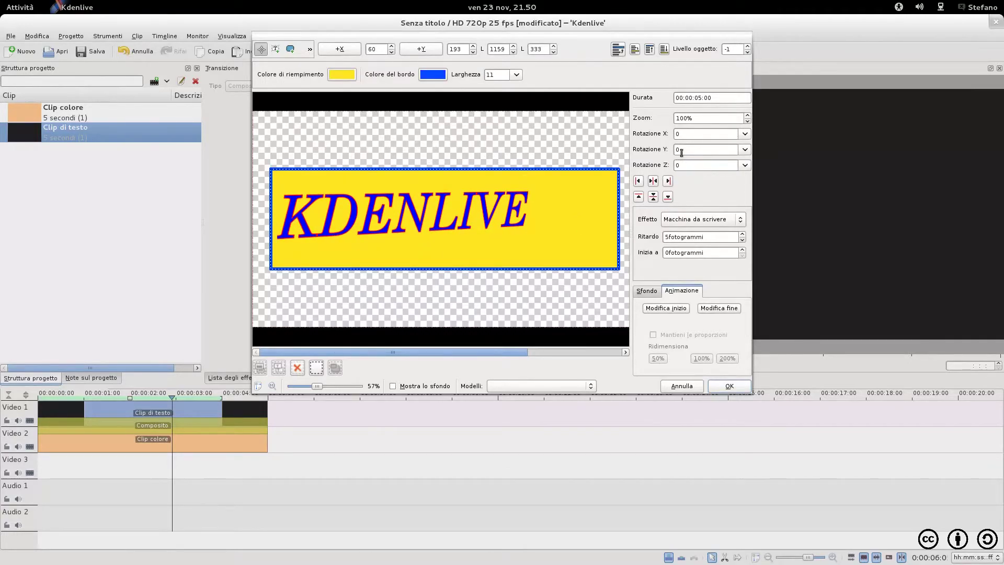
{"action": "scroll", "coordinate": [681, 151], "scroll_direction": "down", "scroll_amount": 8}
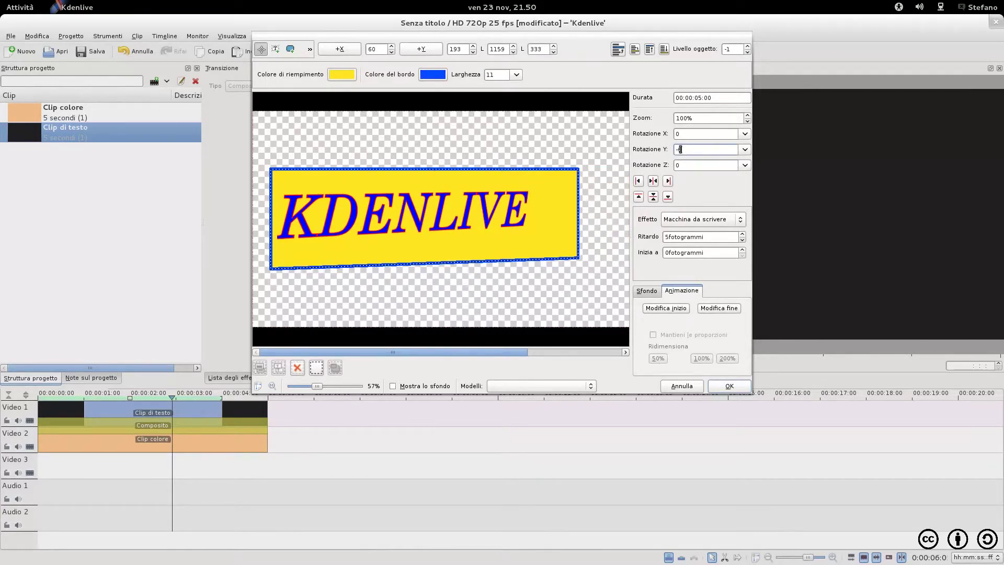
{"action": "scroll", "coordinate": [684, 150], "scroll_direction": "down", "scroll_amount": 4}
{"action": "scroll", "coordinate": [687, 151], "scroll_direction": "down", "scroll_amount": 6}
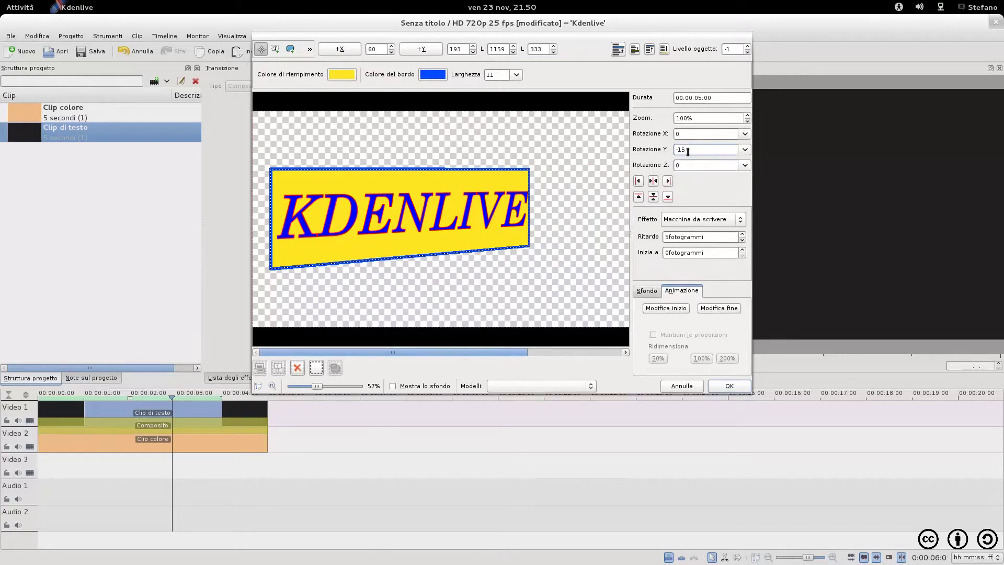
{"action": "scroll", "coordinate": [688, 152], "scroll_direction": "up", "scroll_amount": 3}
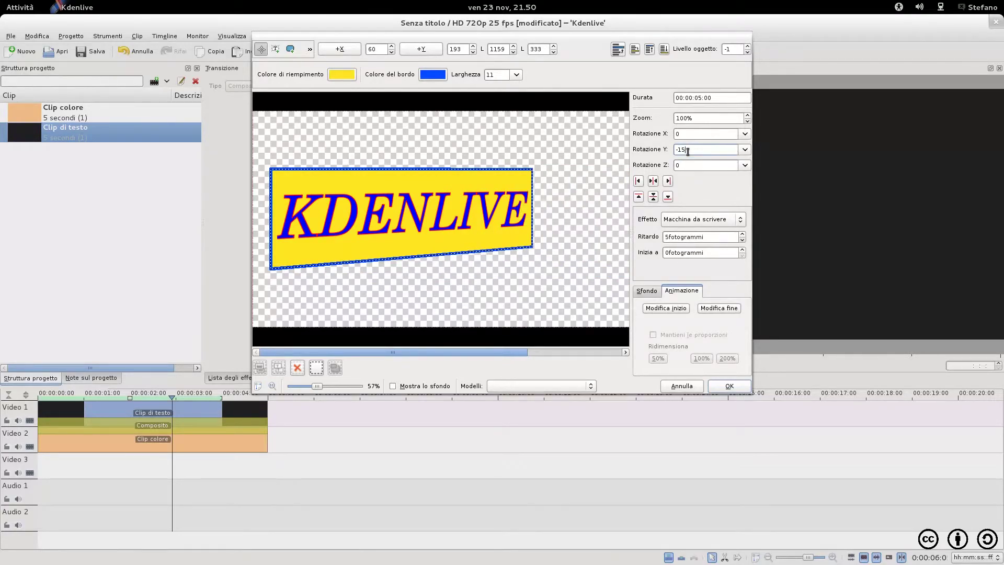
Nudge the KDENLIVE text within the yellow rectangle to X 75, Y 219.
{"action": "left_click", "coordinate": [408, 210]}
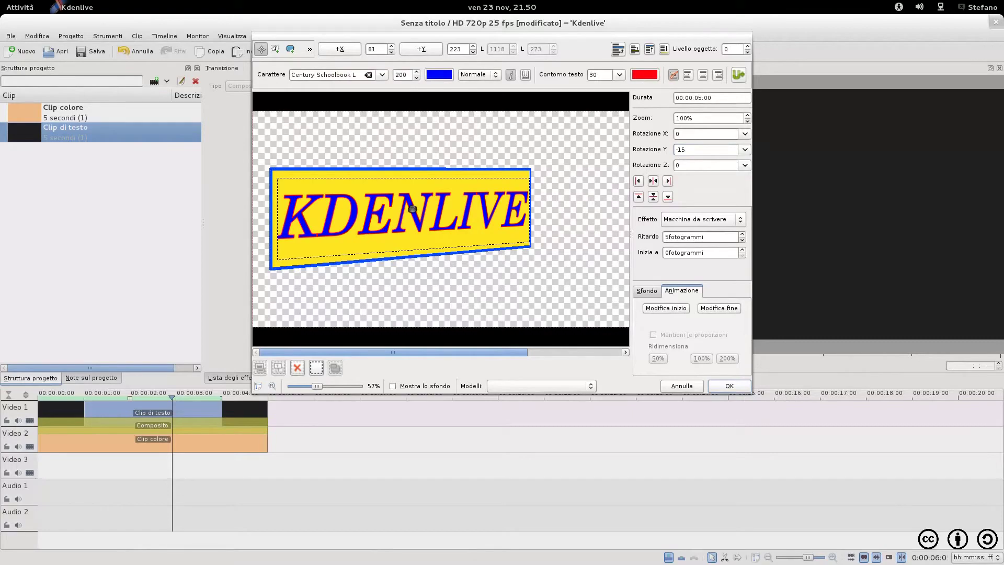
{"action": "left_click_drag", "start_coordinate": [412, 208], "coordinate": [412, 207]}
Reopen the text clip and centre the yellow rectangle horizontally and the KDENLIVE text both horizontally and vertically in the frame.
{"action": "left_click", "coordinate": [182, 82]}
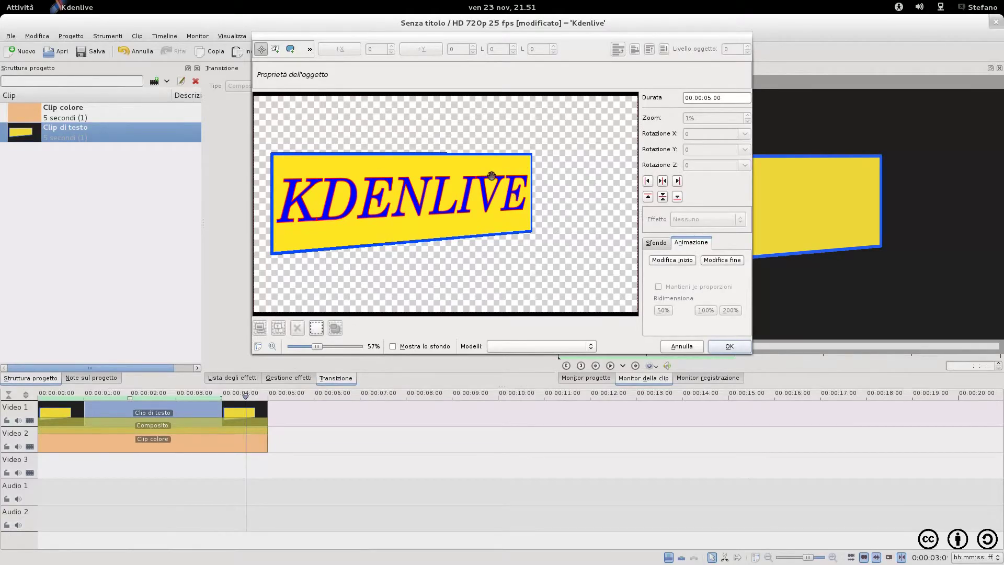
{"action": "left_click", "coordinate": [484, 163]}
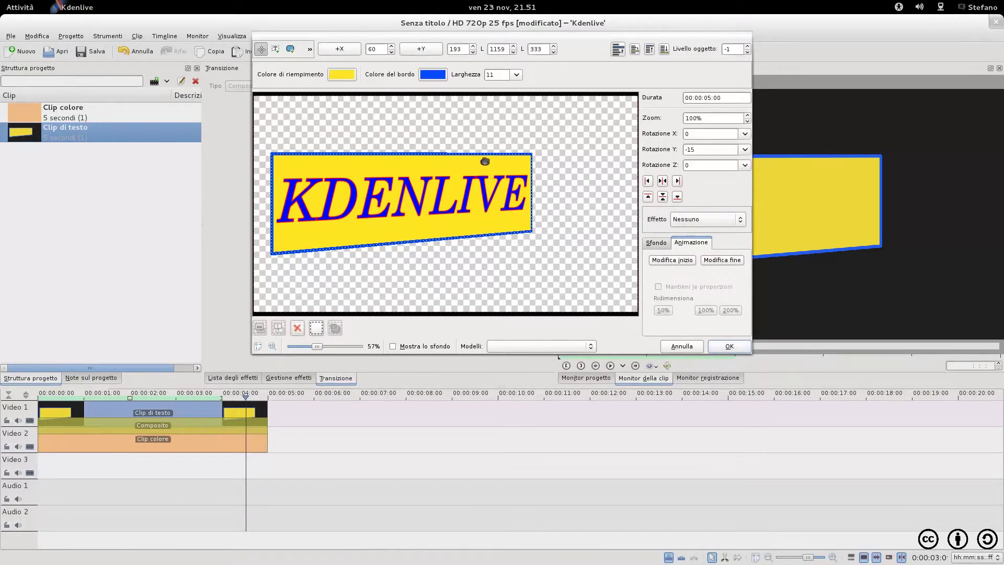
{"action": "left_click", "coordinate": [663, 182]}
{"action": "left_click", "coordinate": [438, 209]}
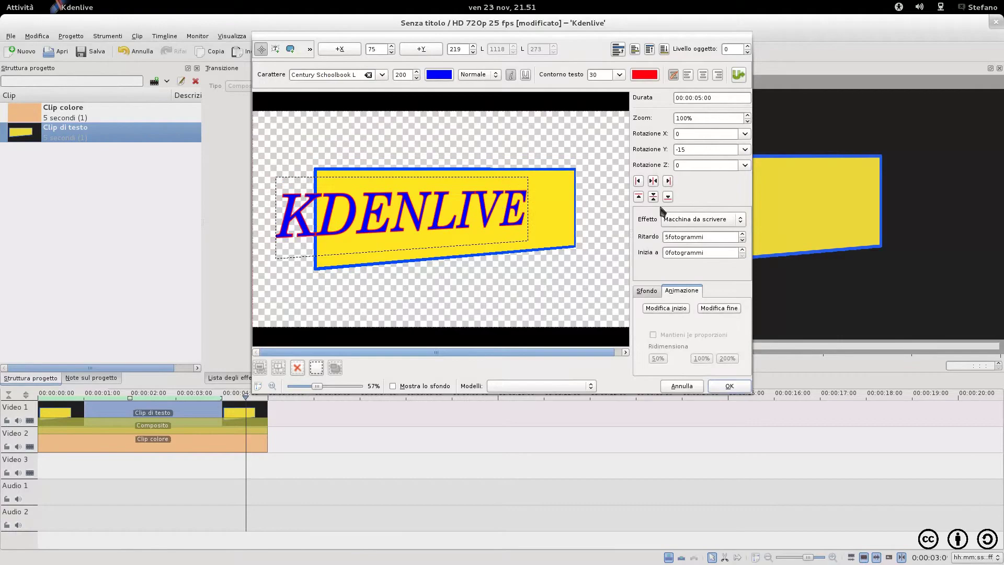
{"action": "left_click", "coordinate": [653, 181]}
{"action": "left_click", "coordinate": [653, 196]}
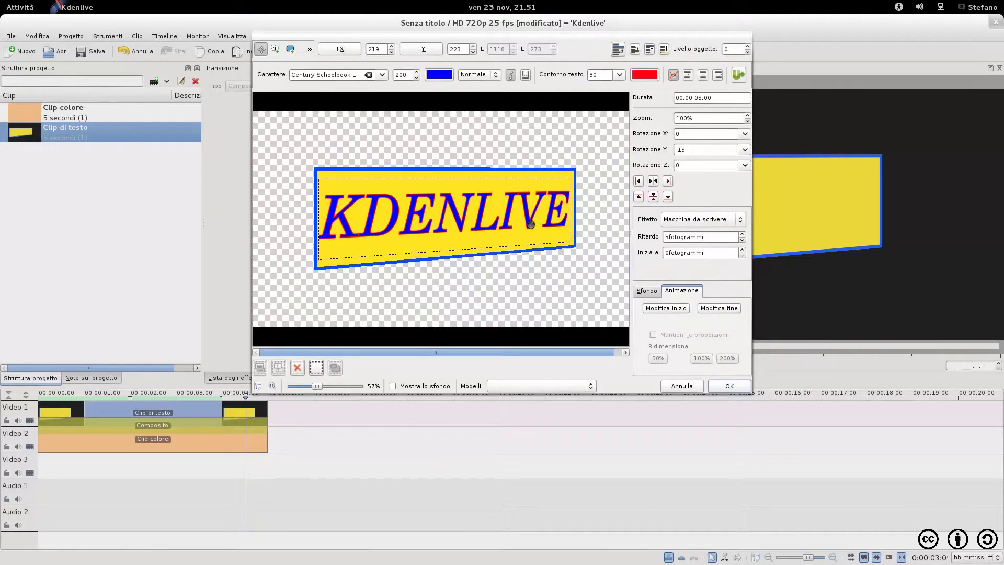
Remove the typewriter effect from the KDENLIVE text by setting it to Nessuno, and apply the title changes.
{"action": "left_click", "coordinate": [705, 220]}
{"action": "left_click", "coordinate": [705, 206]}
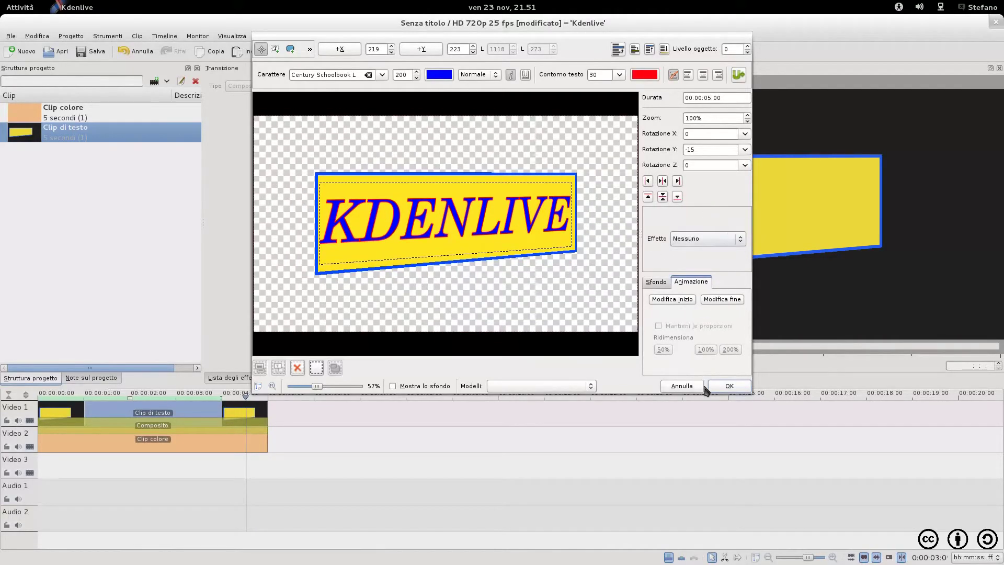
{"action": "left_click", "coordinate": [728, 386]}
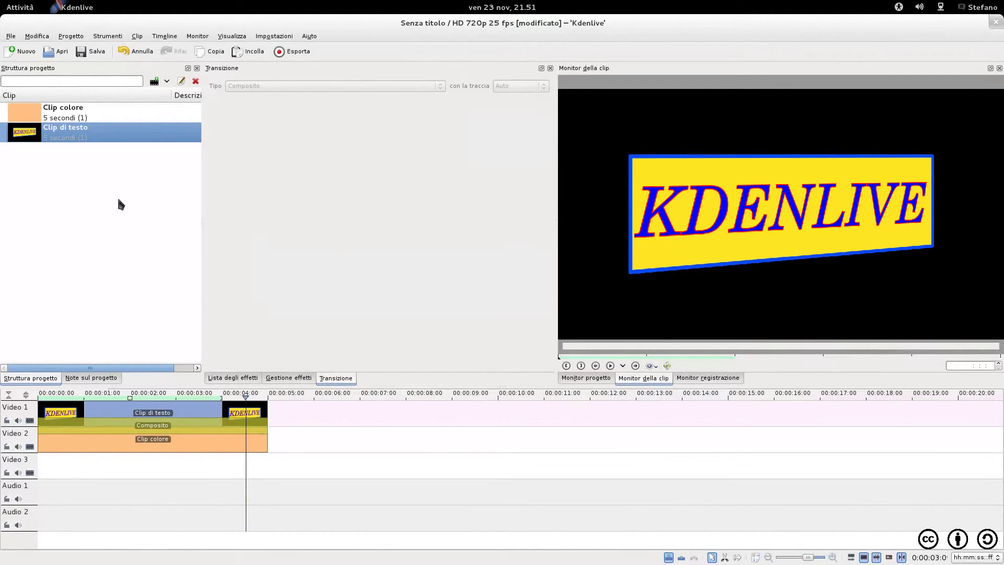
Play the timeline from the start to check the title over the orange clip.
{"action": "left_click", "coordinate": [68, 468]}
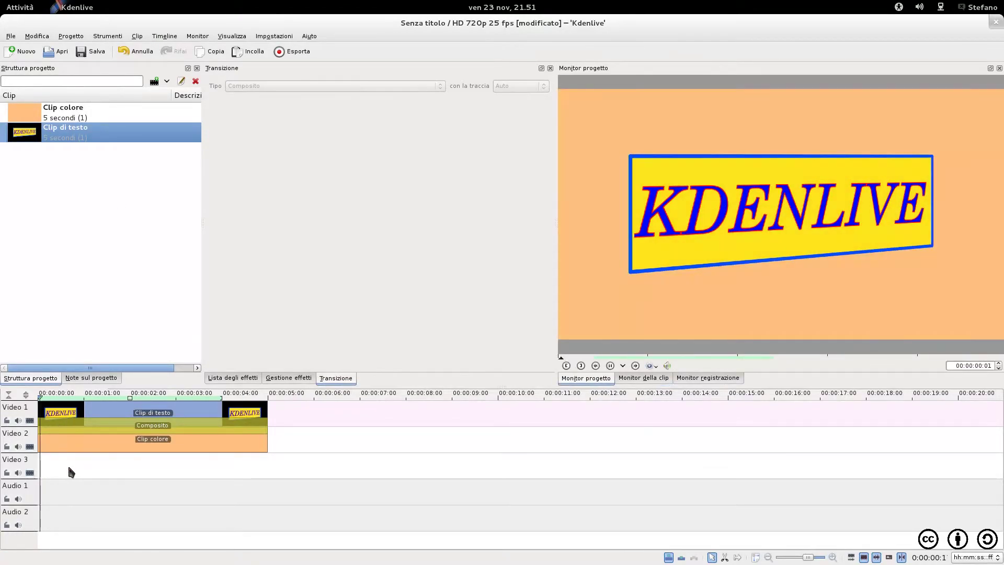
{"action": "key", "text": "j"}
{"action": "key", "text": "space"}
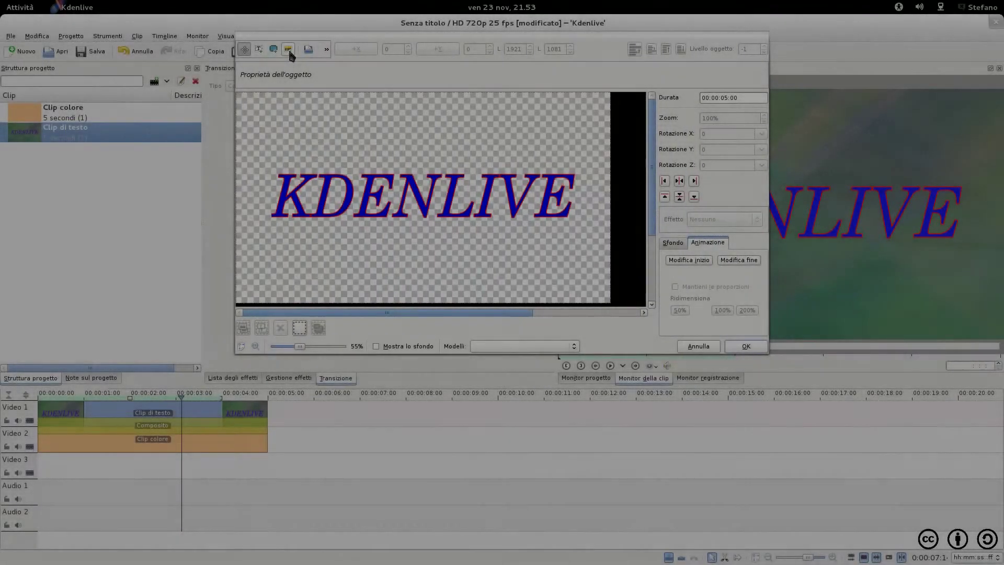
Add the image sfondo.png to the KDENLIVE title.
{"action": "left_click", "coordinate": [288, 49]}
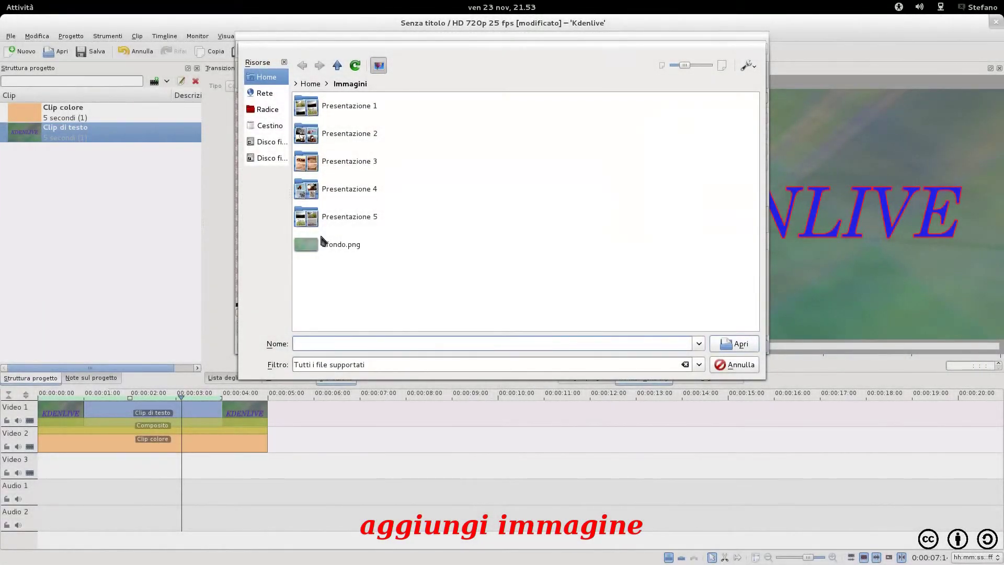
{"action": "left_click", "coordinate": [339, 241]}
{"action": "left_click", "coordinate": [734, 344]}
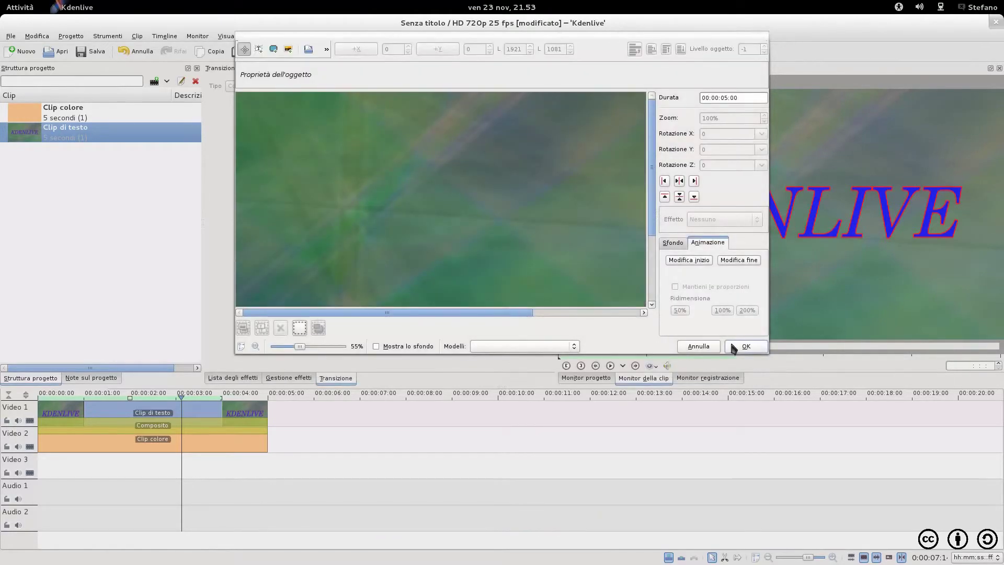
Lower the added image to object level -1 so it sits behind the KDENLIVE text, and apply the title.
{"action": "left_click", "coordinate": [520, 142]}
{"action": "left_click", "coordinate": [651, 50]}
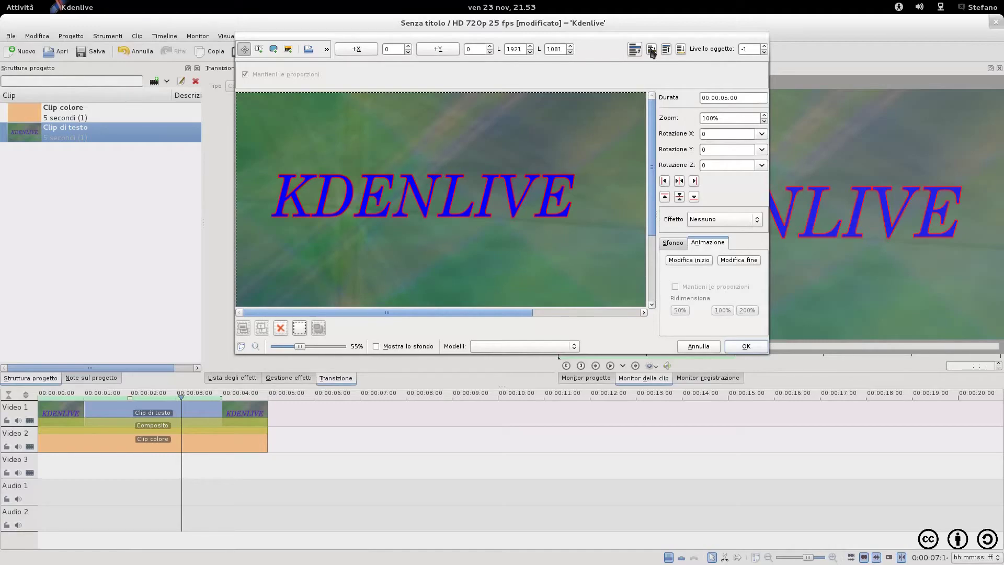
{"action": "left_click_drag", "start_coordinate": [301, 350], "coordinate": [293, 350]}
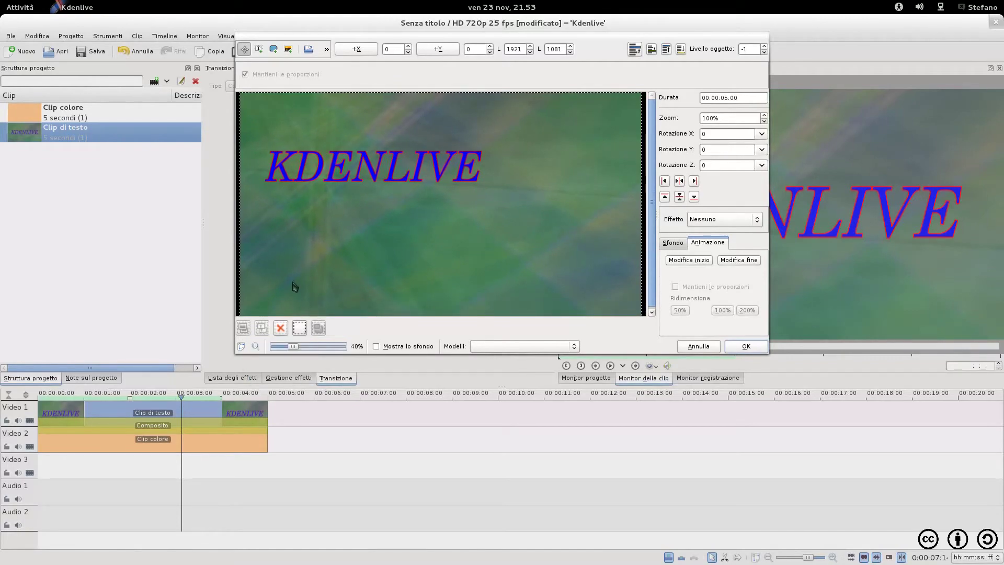
{"action": "left_click", "coordinate": [241, 347]}
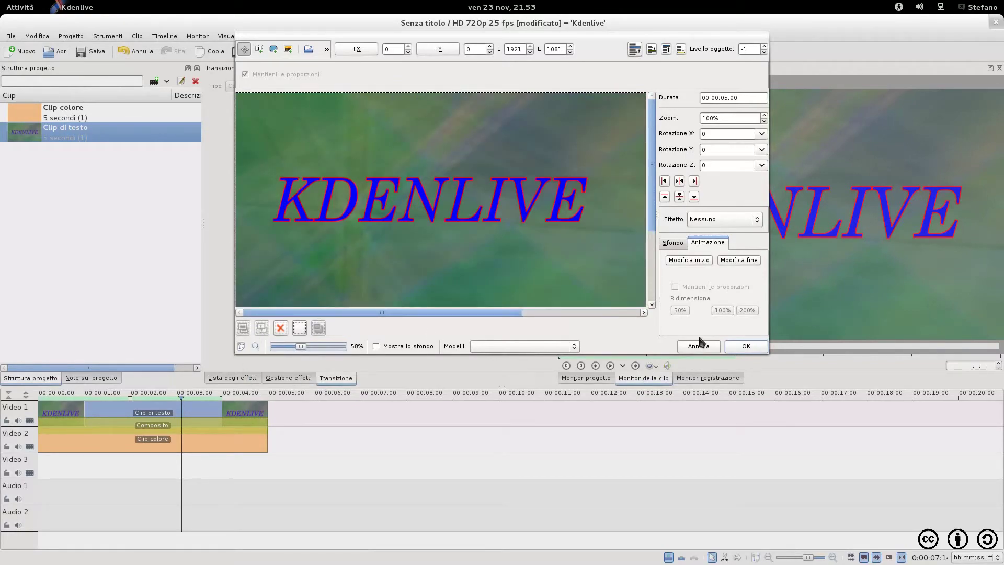
{"action": "left_click", "coordinate": [737, 344]}
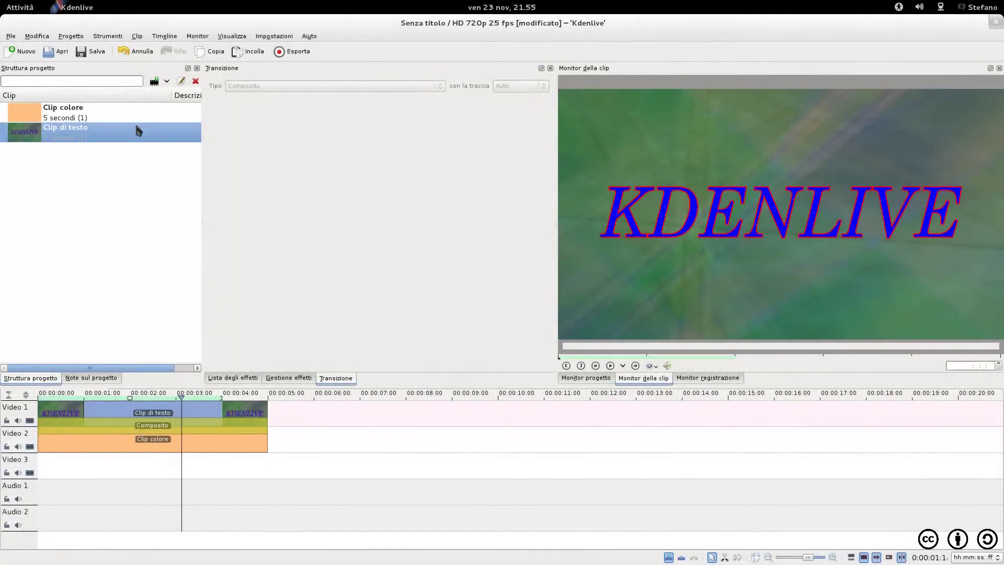
Reopen the text clip and set the title background's opacity to 253.
{"action": "left_click", "coordinate": [181, 81]}
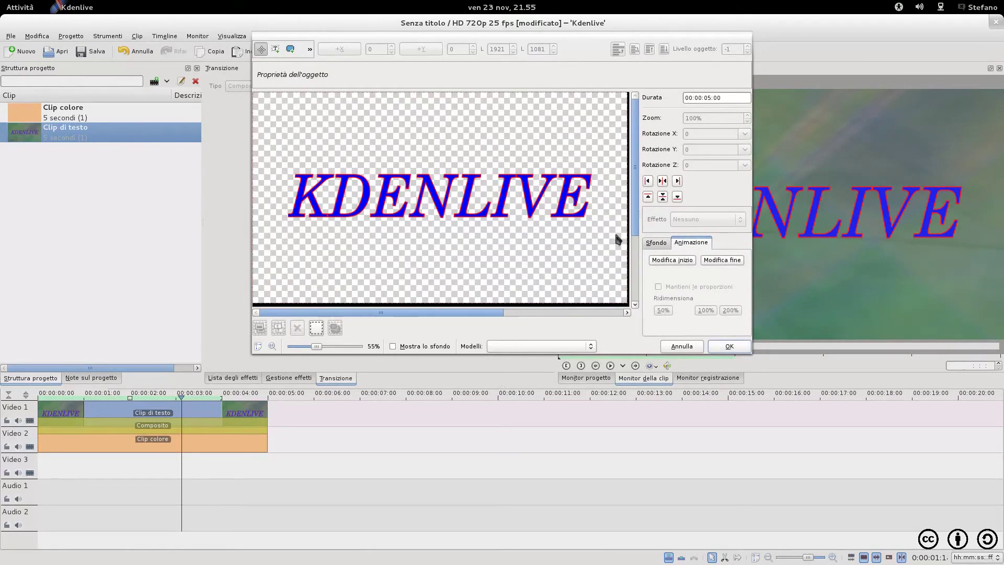
{"action": "left_click", "coordinate": [655, 244]}
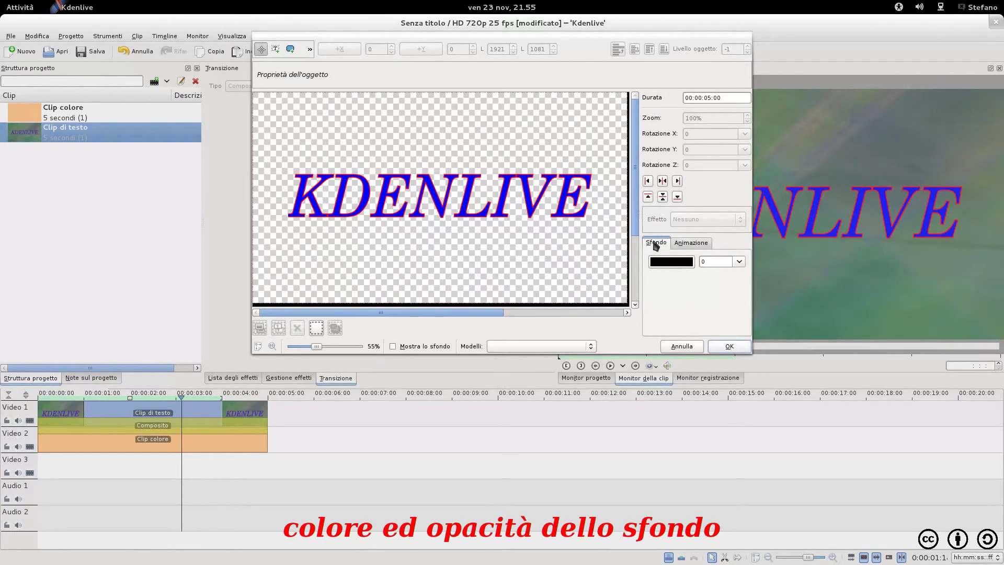
{"action": "left_click", "coordinate": [739, 262]}
{"action": "left_click_drag", "start_coordinate": [738, 276], "coordinate": [831, 288]}
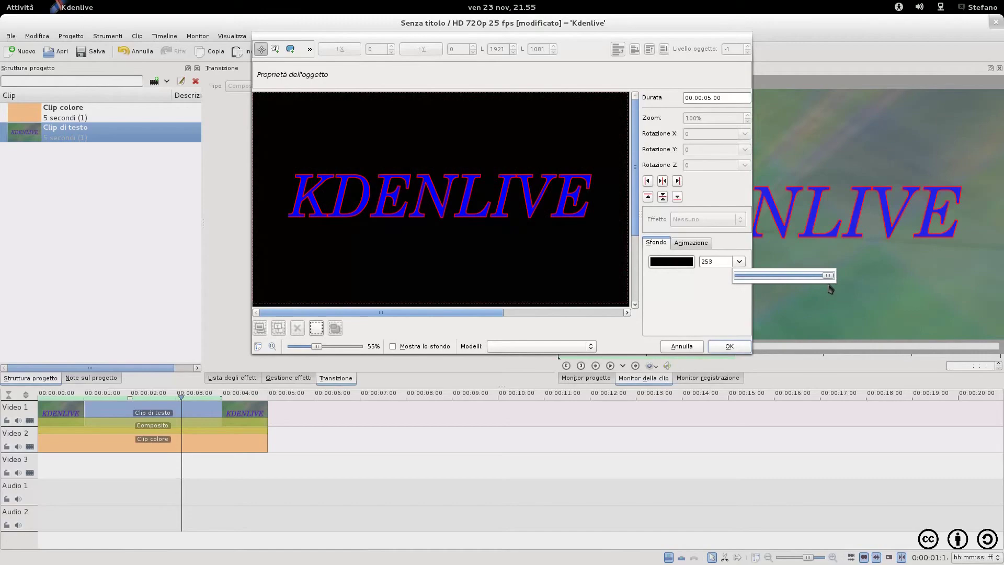
Change the title background colour to orange #FF8000 and apply the title.
{"action": "left_click", "coordinate": [685, 266]}
{"action": "left_click", "coordinate": [680, 262]}
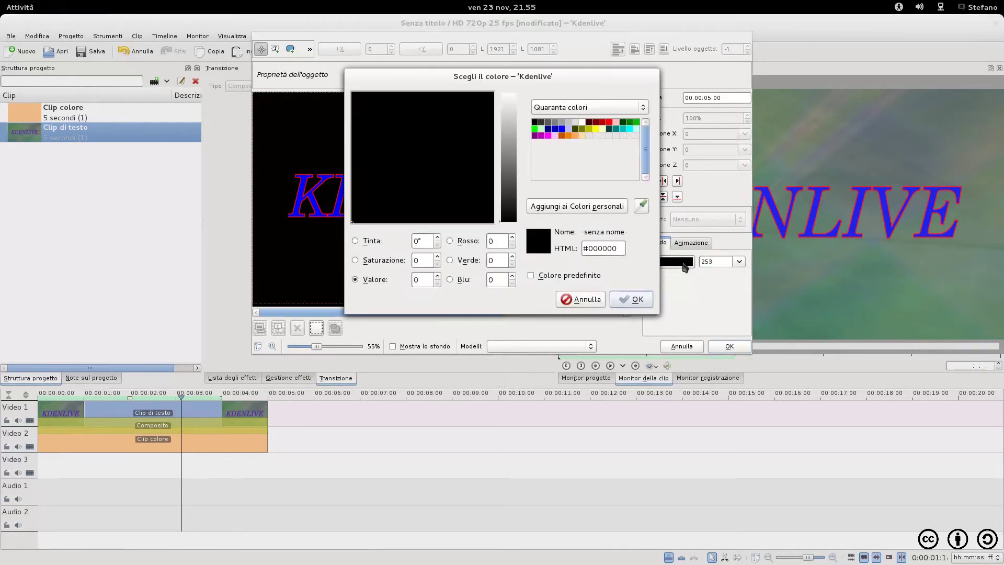
{"action": "left_click", "coordinate": [568, 135]}
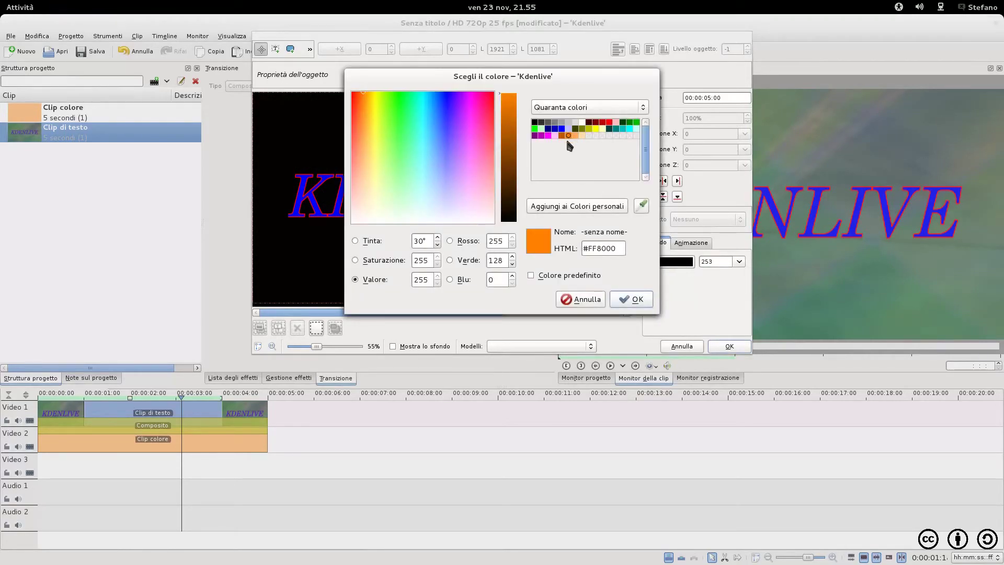
{"action": "left_click", "coordinate": [633, 299]}
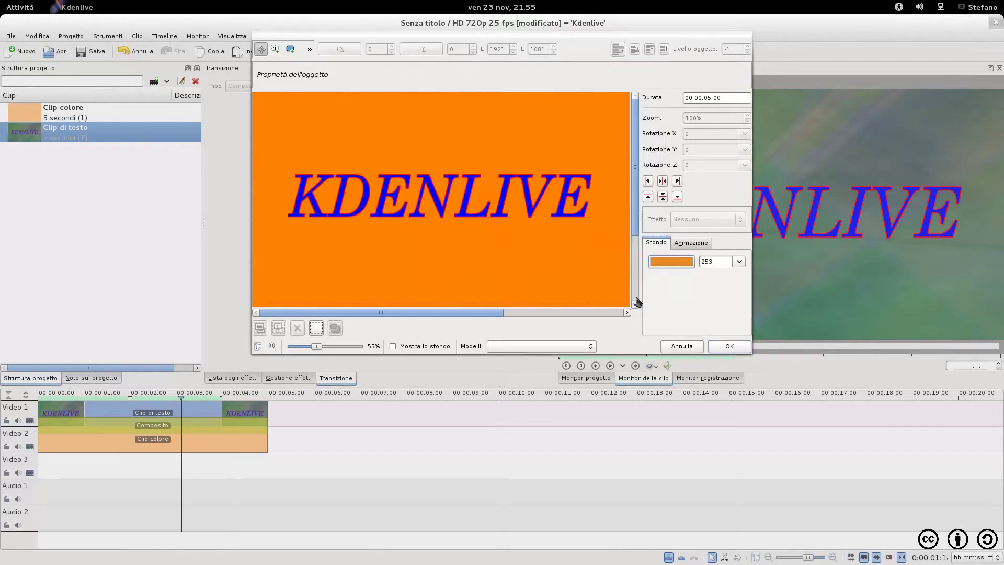
{"action": "left_click", "coordinate": [722, 345]}
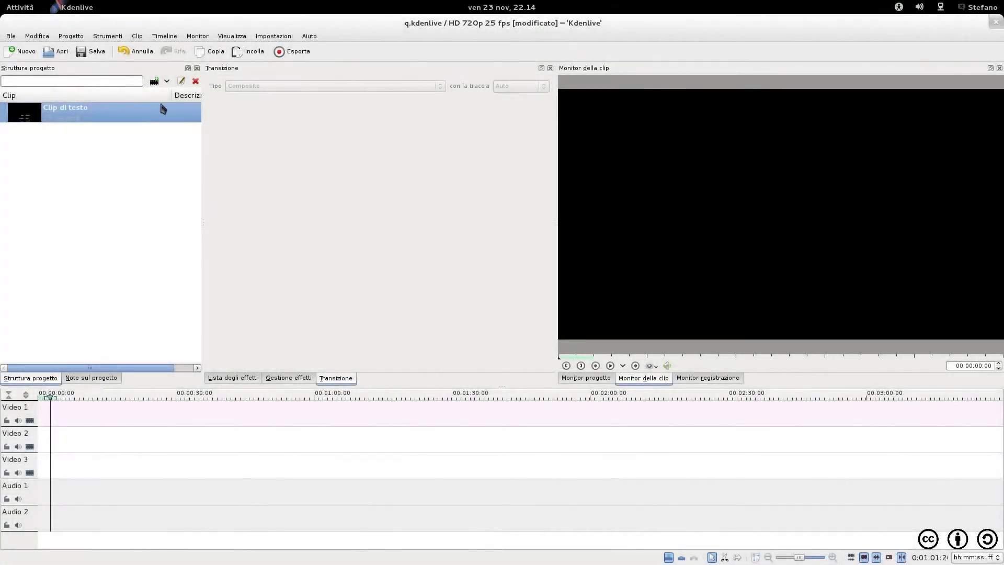
Open the end-credits text clip and examine each of its text blocks, from the software list down to the closing signature.
{"action": "left_click", "coordinate": [182, 83]}
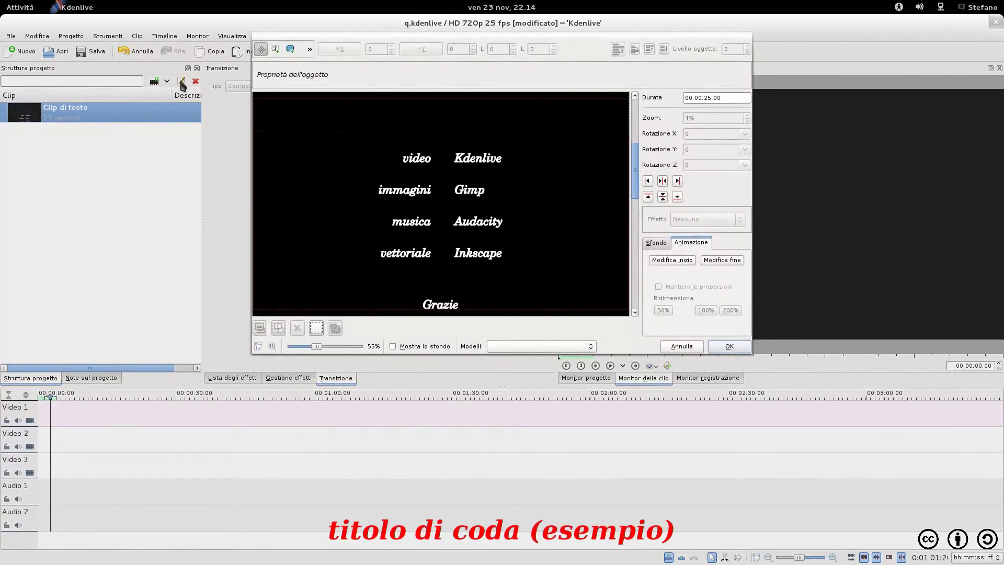
{"action": "left_click", "coordinate": [423, 160]}
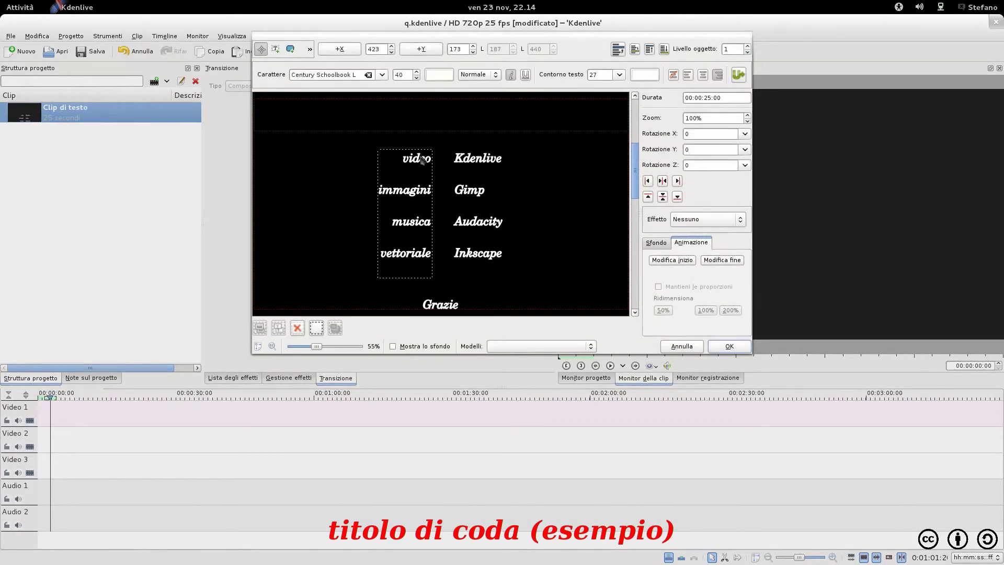
{"action": "left_click", "coordinate": [473, 164]}
{"action": "scroll", "coordinate": [483, 171], "scroll_direction": "down", "scroll_amount": 5}
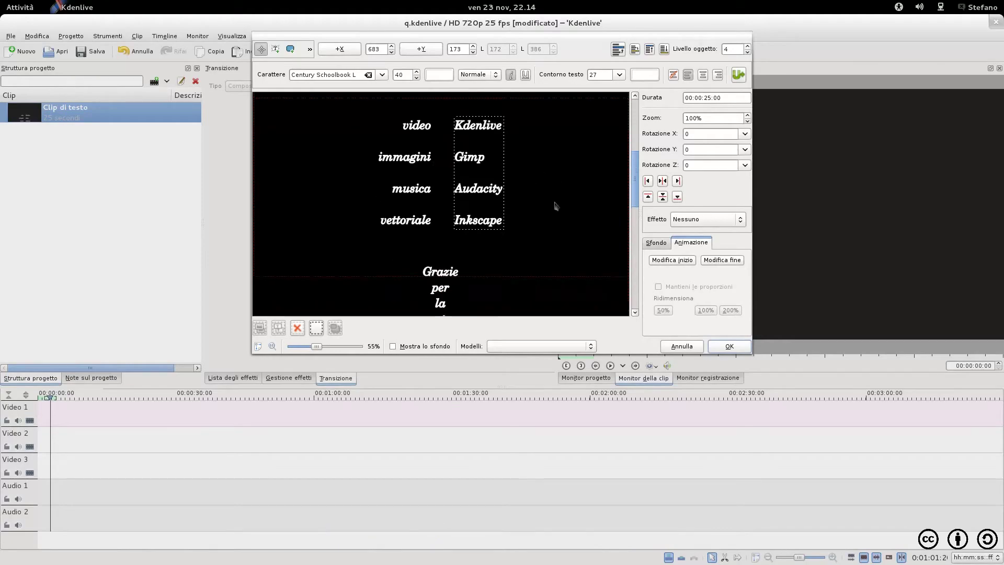
{"action": "left_click", "coordinate": [448, 172]}
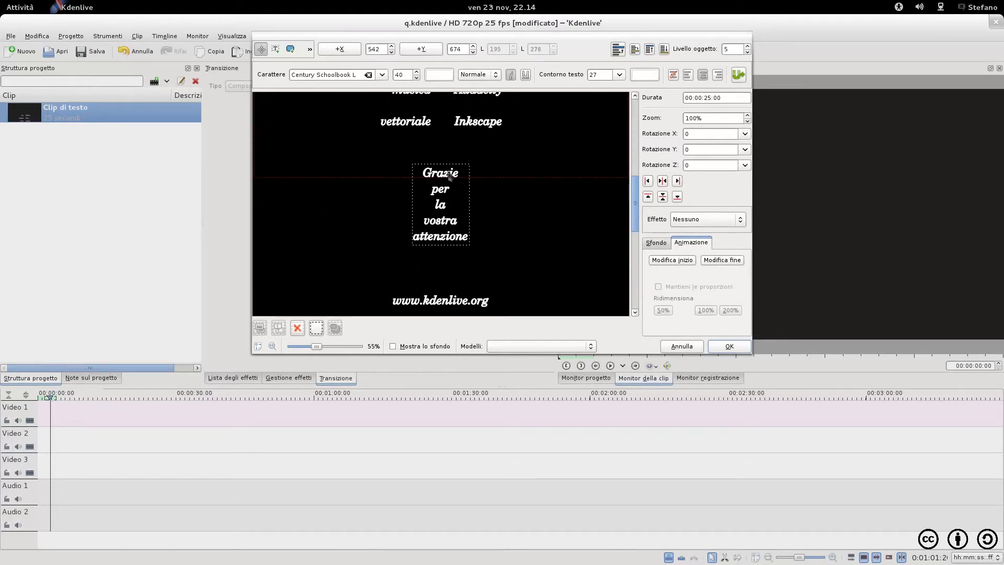
{"action": "scroll", "coordinate": [542, 242], "scroll_direction": "down", "scroll_amount": 3}
{"action": "left_click", "coordinate": [461, 169]}
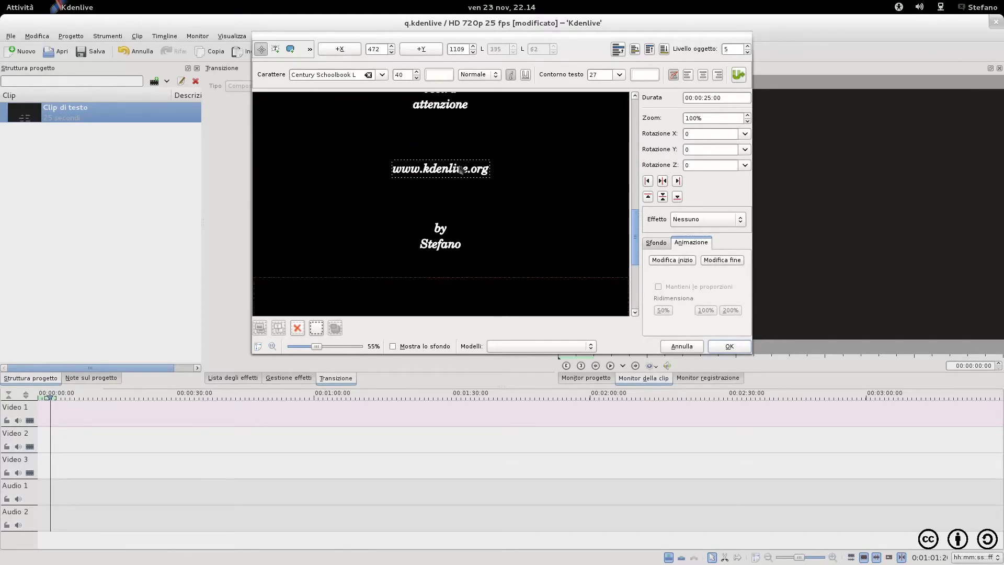
{"action": "left_click", "coordinate": [441, 237]}
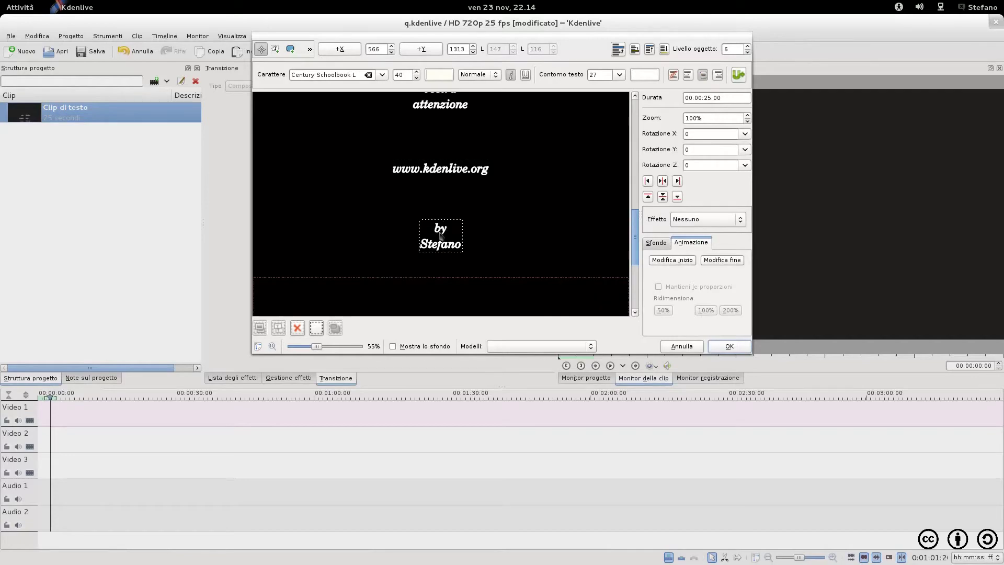
Show the start frame of the credits title's animation for editing.
{"action": "left_click", "coordinate": [655, 261]}
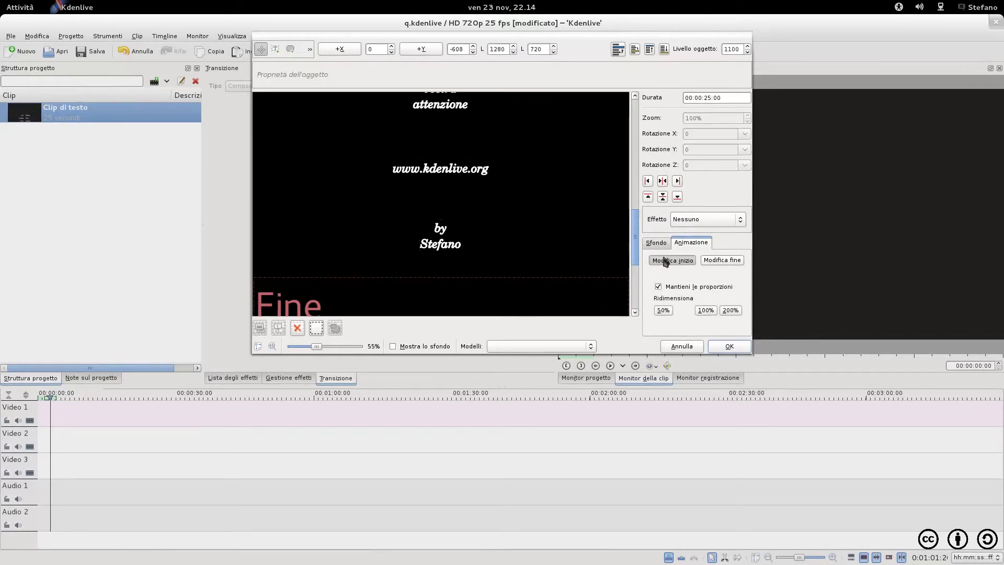